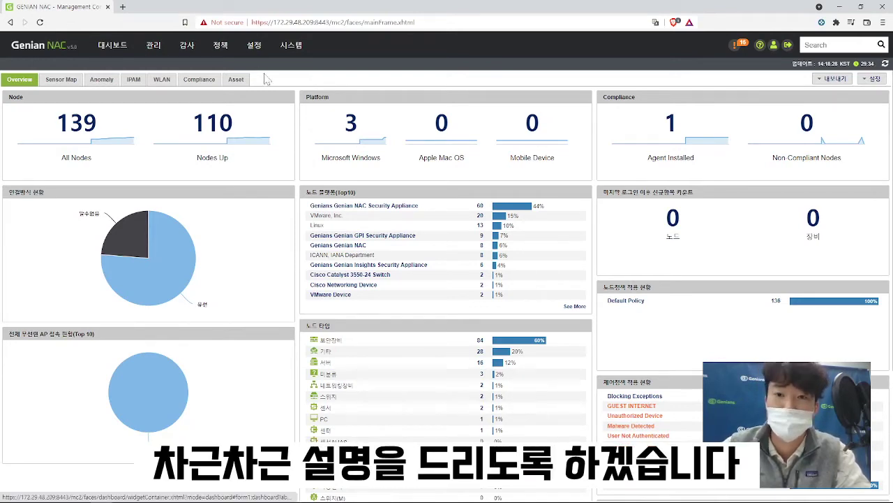
Open 관리 > 사용자 and scroll through a regular user's account settings
mouse_move(154, 45)
click(157, 104)
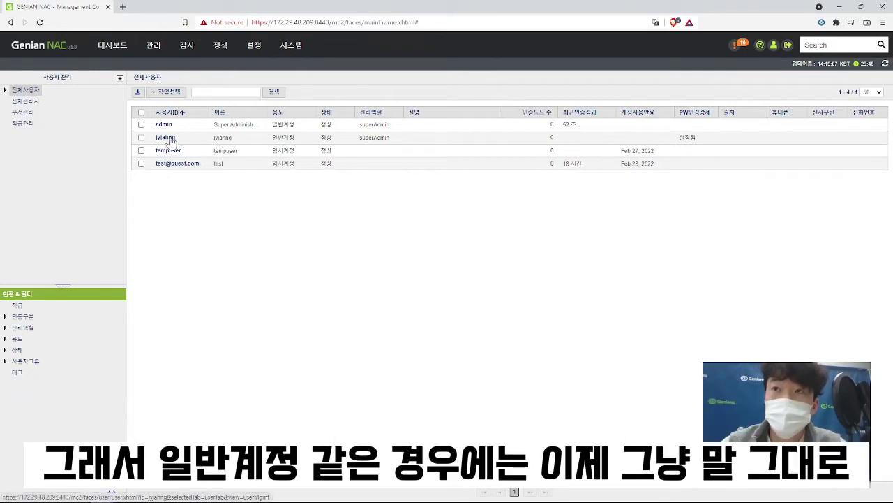
click(167, 140)
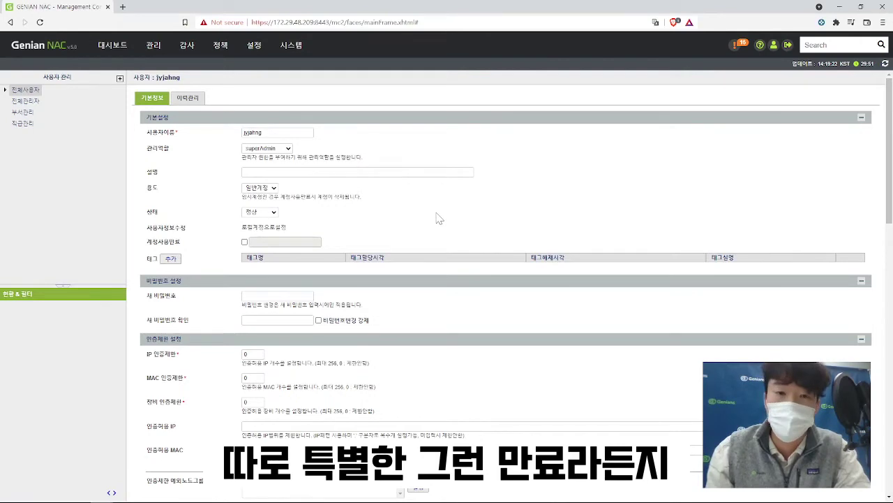
scroll(439, 219, down, 3)
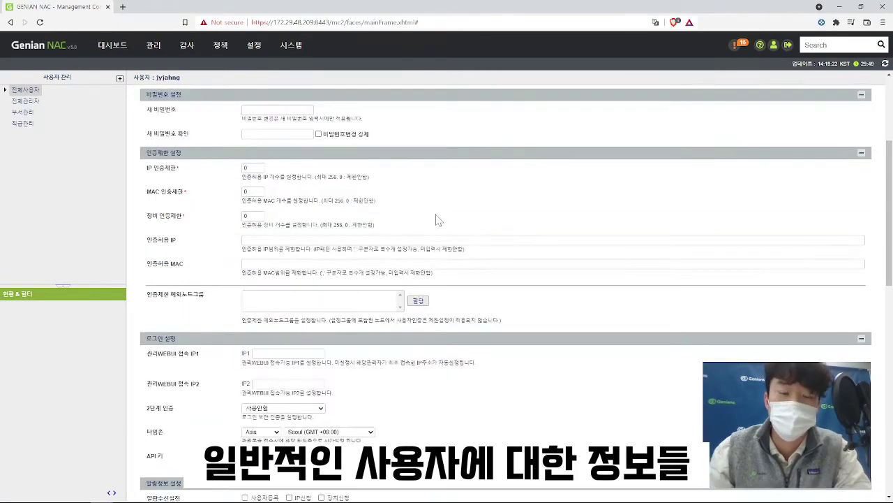
scroll(439, 220, down, 1)
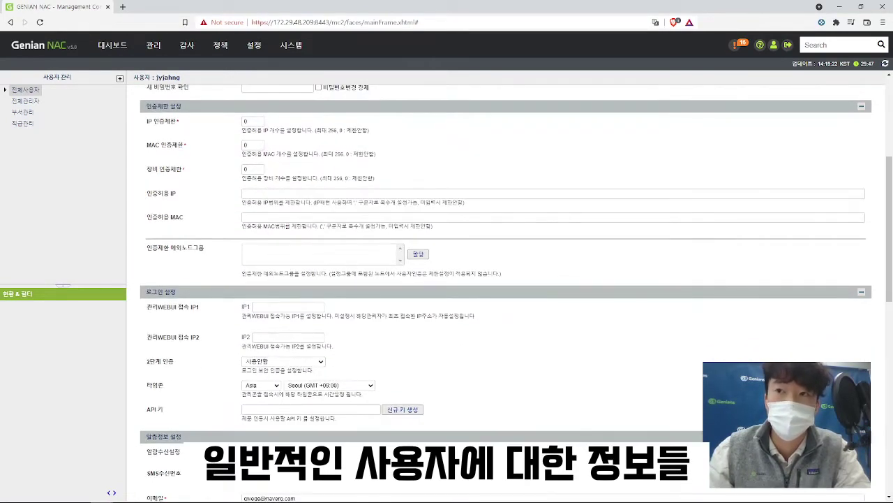
scroll(439, 218, down, 3)
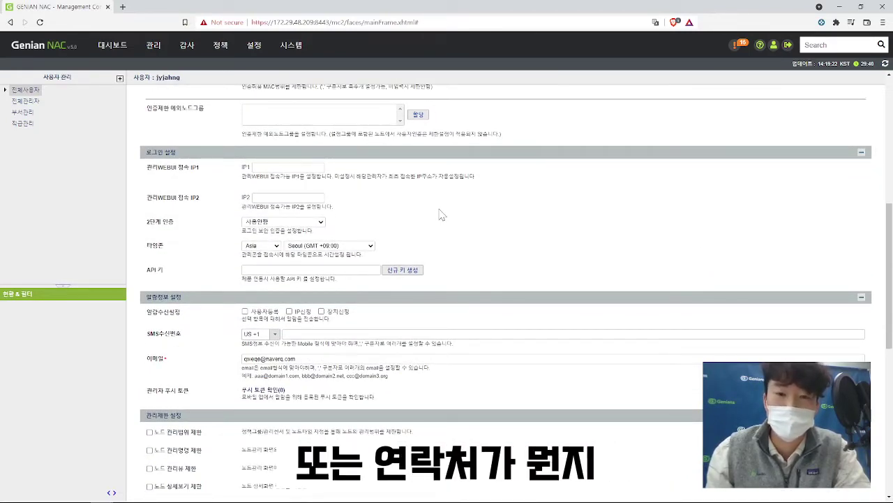
scroll(441, 214, up, 7)
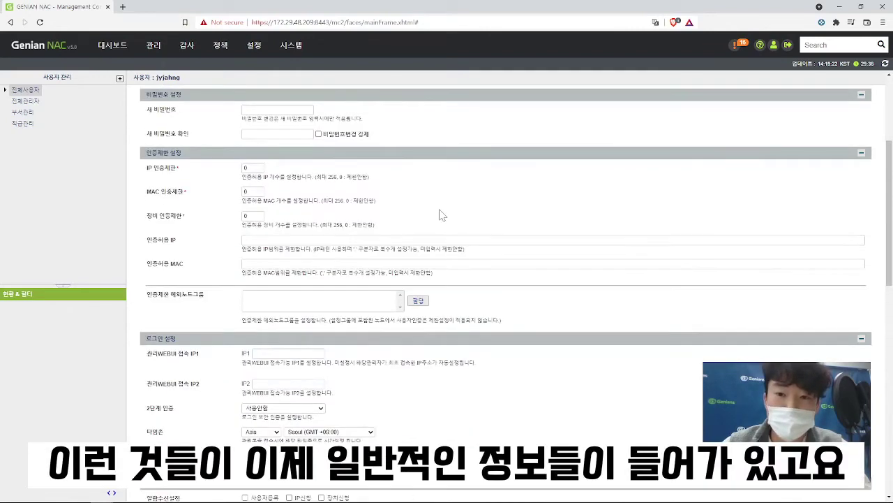
scroll(441, 214, up, 3)
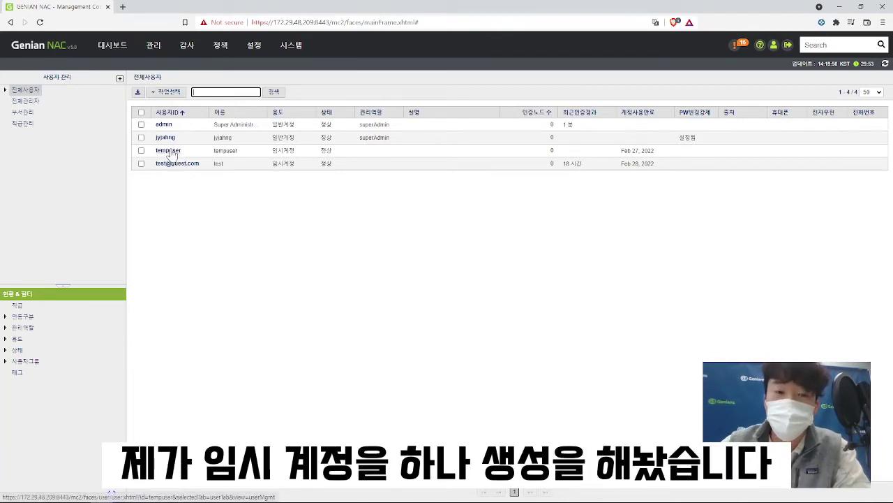
click(171, 153)
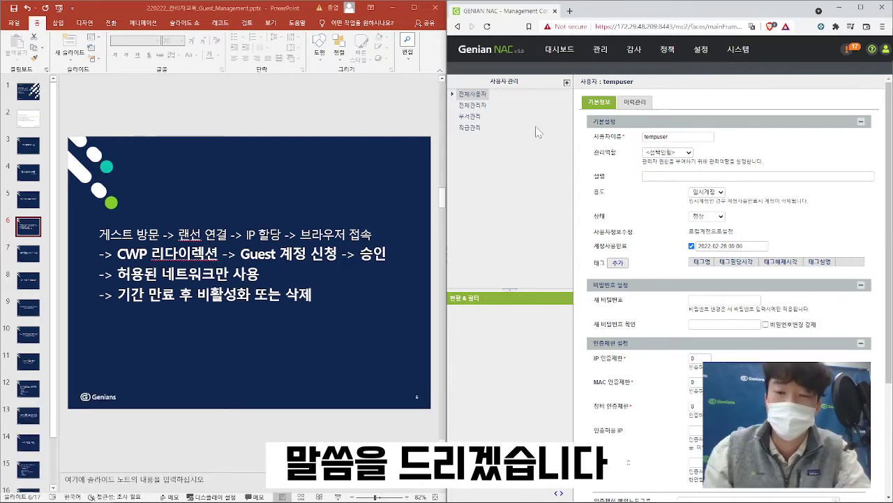
In a new tab, load the NAC server's Captive Web Portal from the '172' address suggestion
click(569, 12)
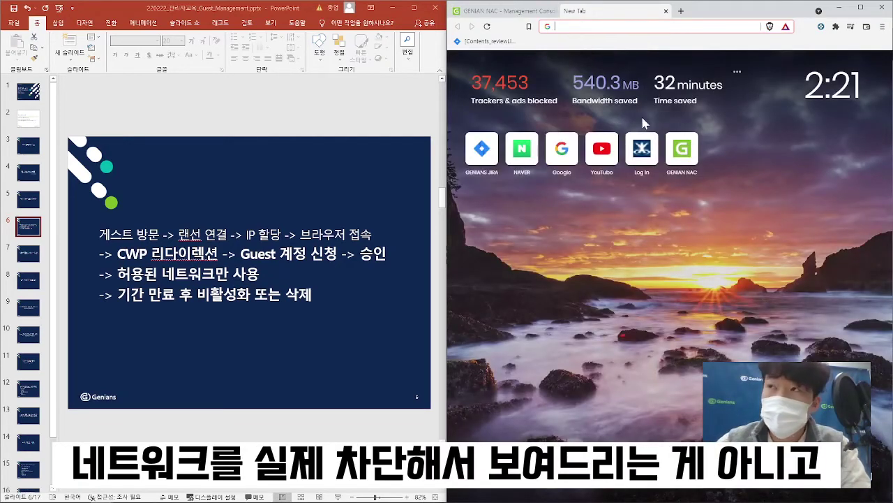
text(172)
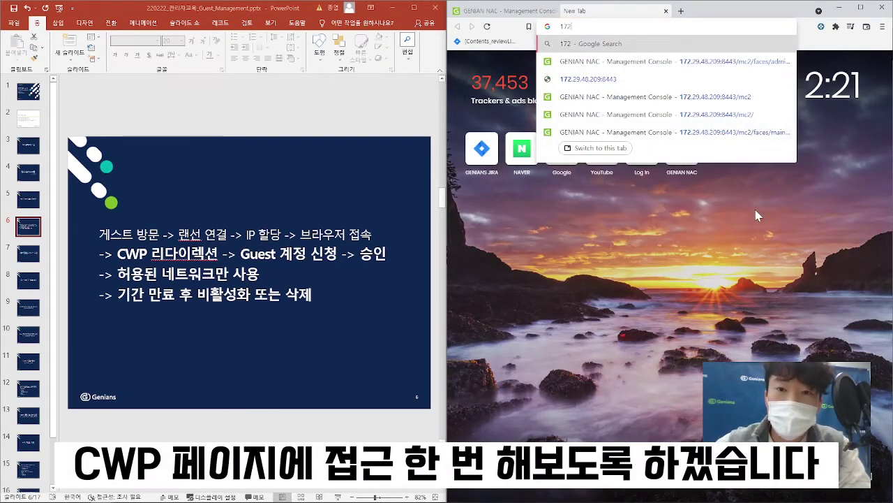
key(Down)
key(Down)
key(Up)
key(Up)
key(Down)
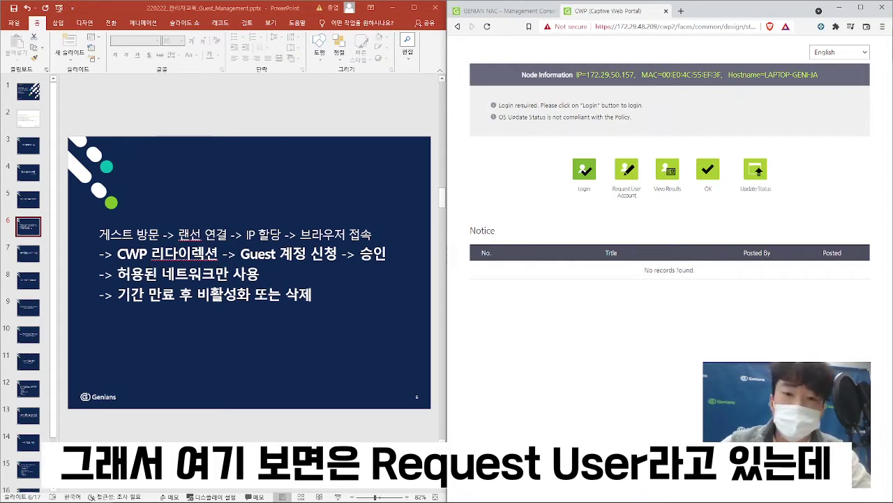
Start a user account request and verify identity with a mobile number and its authentication code
click(619, 180)
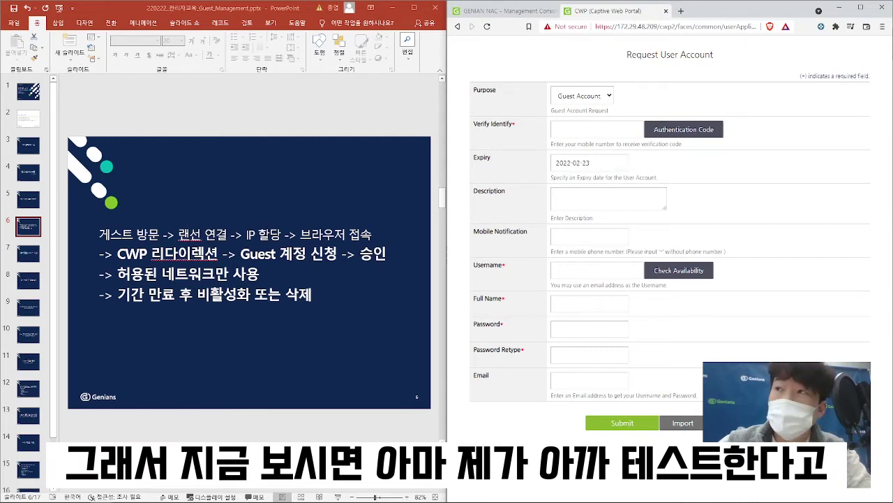
click(595, 129)
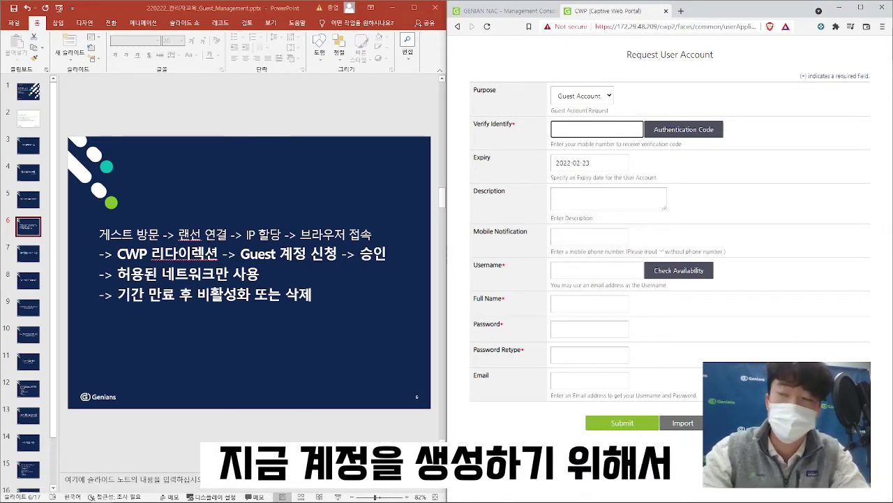
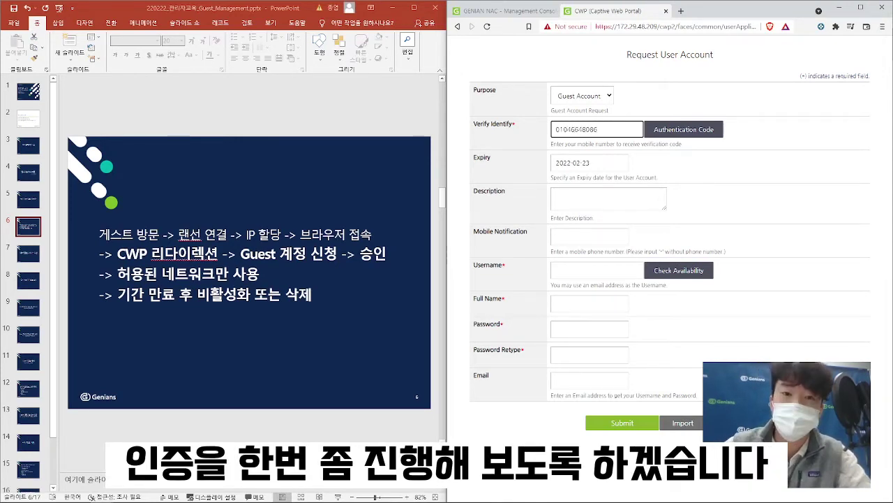
click(684, 129)
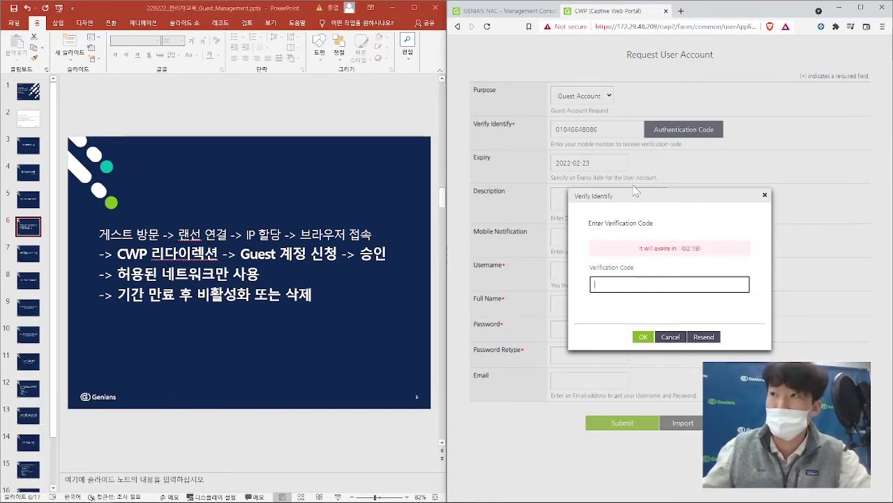
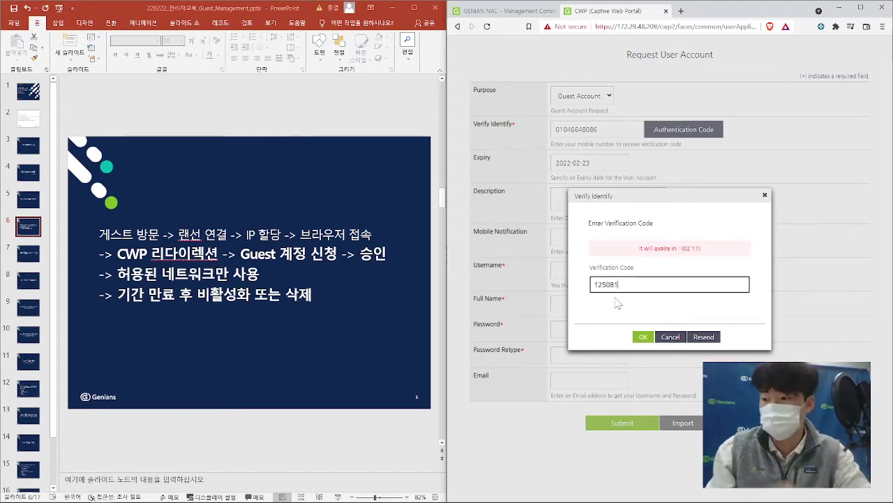
key(Return)
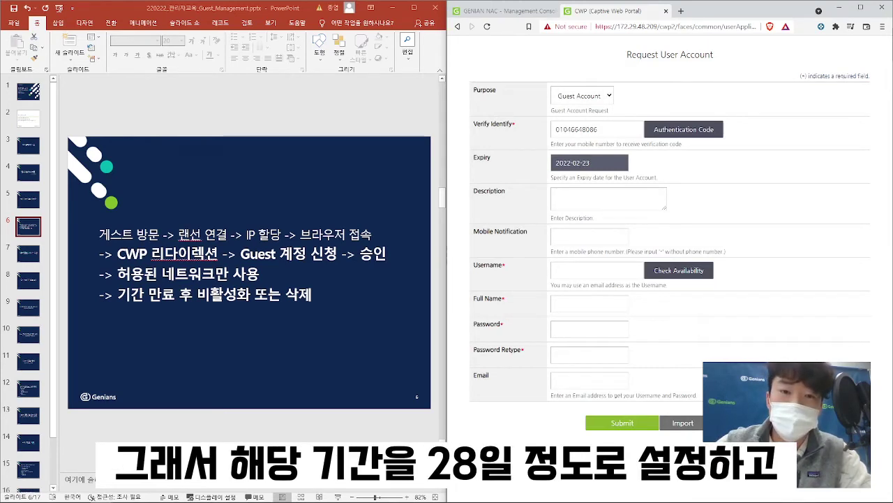
Set the guest account expiry to 2022-02-28 and the description to '임시 방문'
click(589, 163)
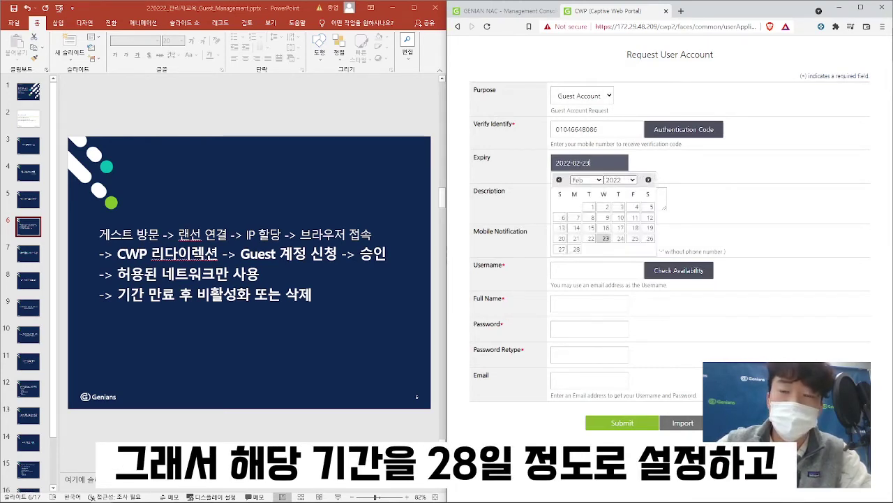
click(576, 250)
click(609, 198)
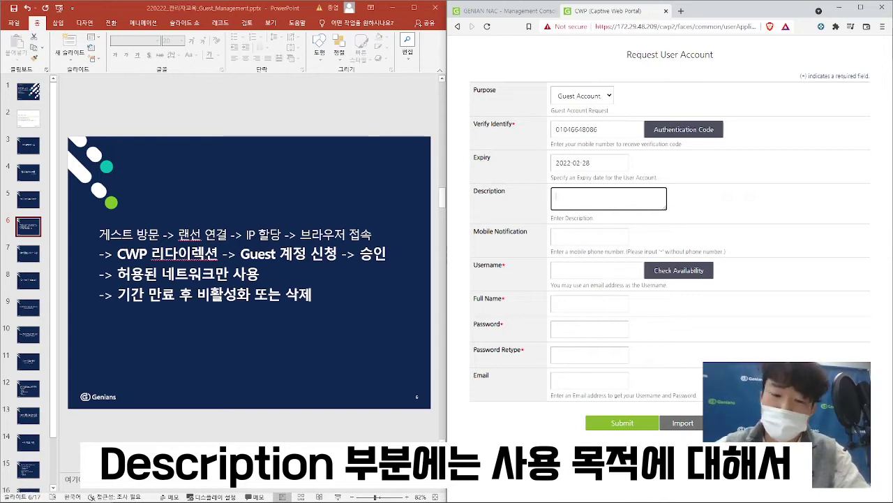
text(임시 방무)
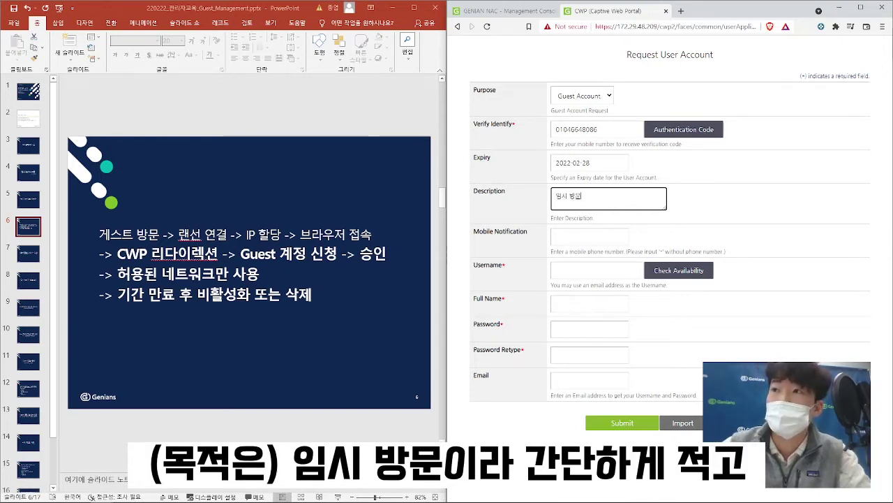
Fill in the guest username, full name and matching passwords, leave email blank, and submit
click(593, 270)
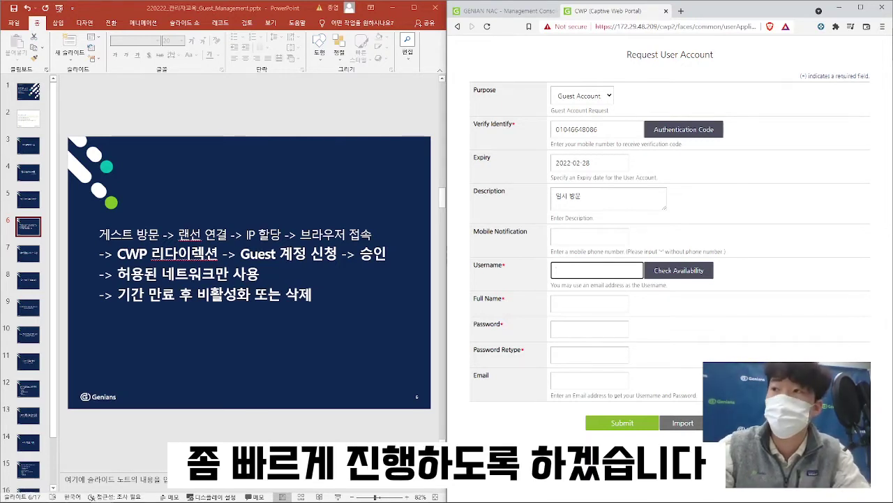
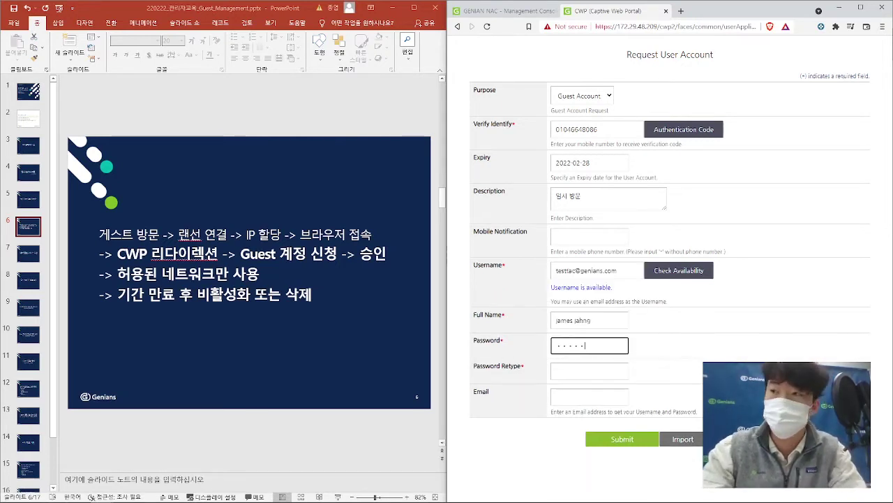
text(*****)
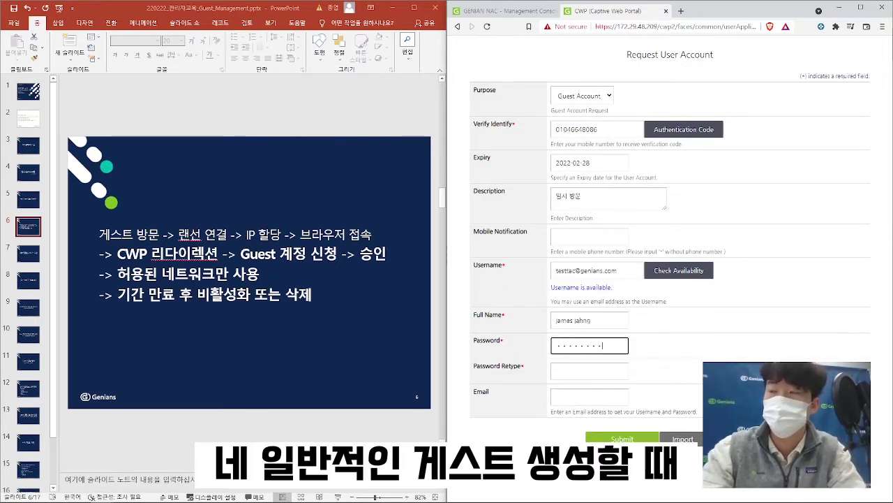
key(Tab)
text(****)
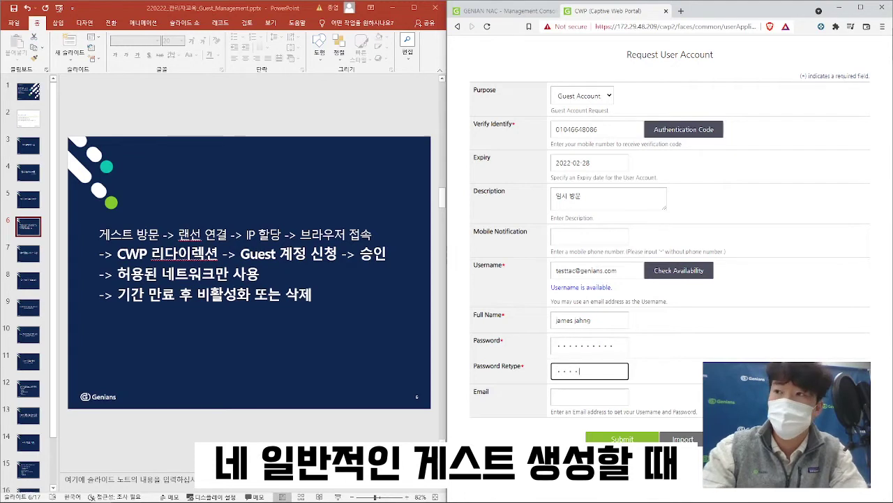
text(******)
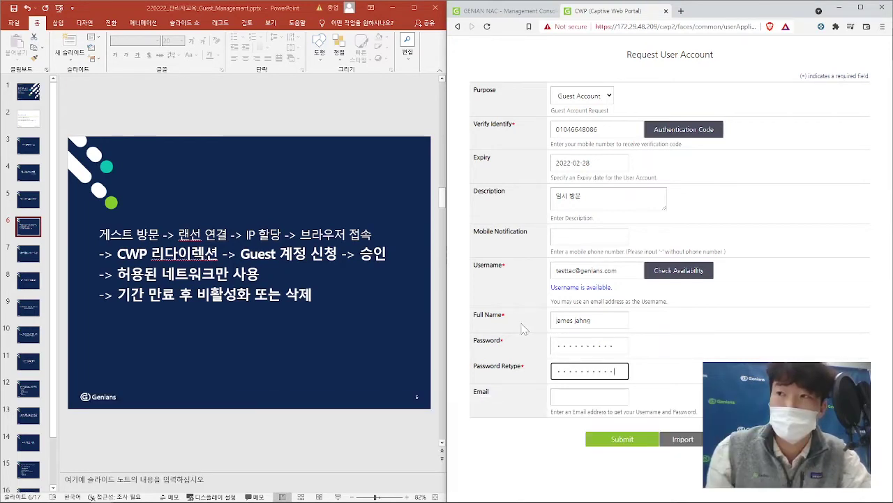
key(Tab)
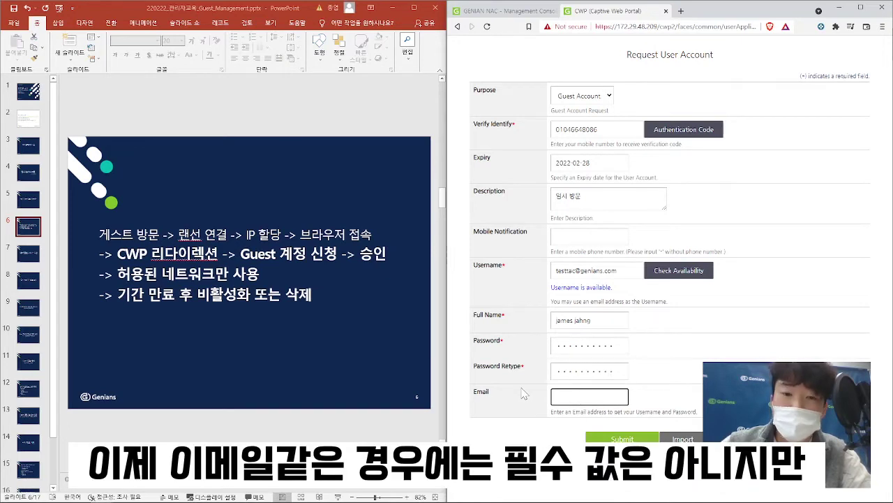
click(521, 392)
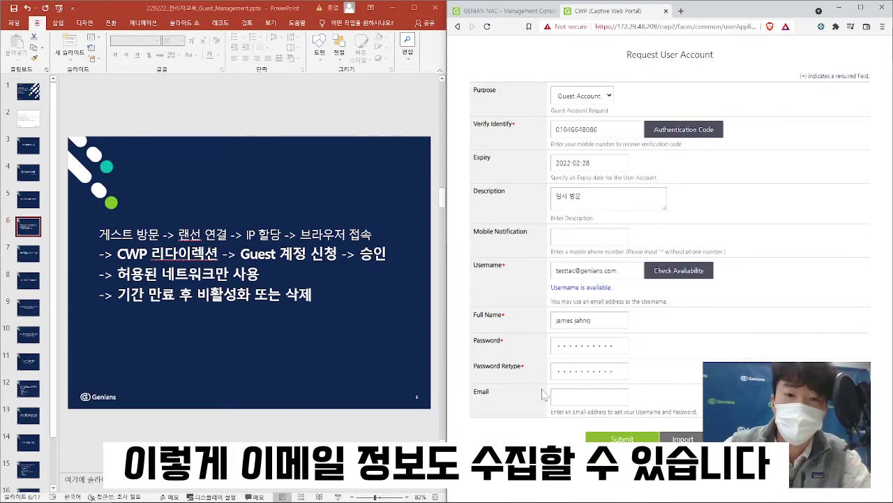
click(604, 437)
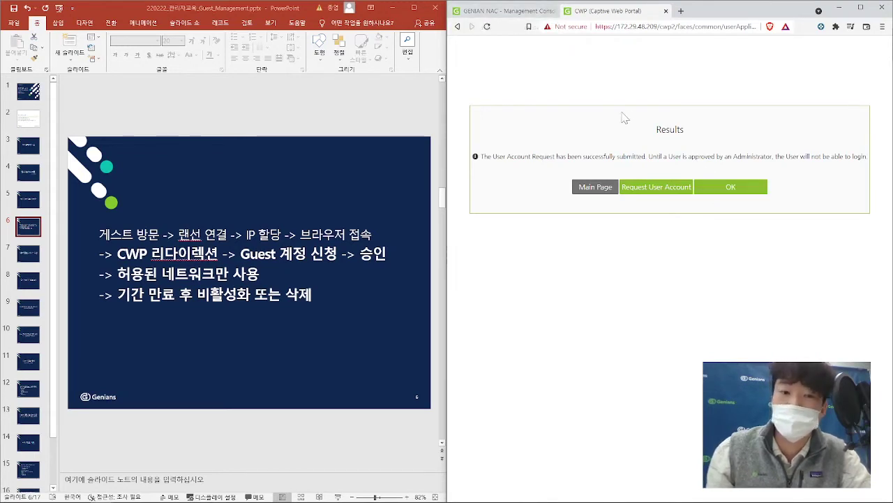
In the NAC console, view the pending guest request under 관리 > 신청, zoomed in
click(505, 14)
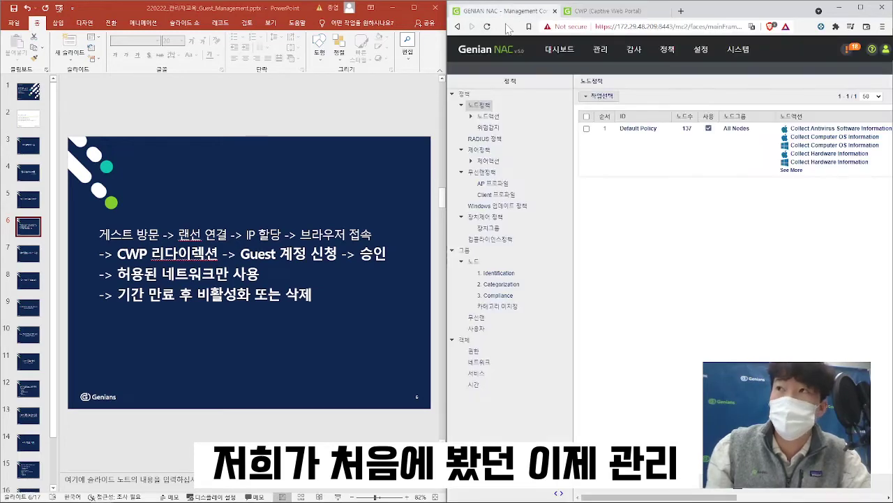
click(604, 52)
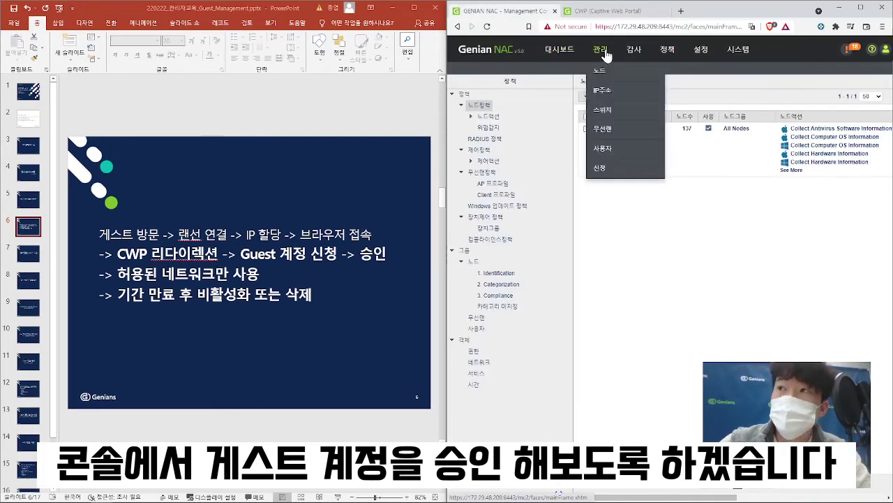
click(601, 167)
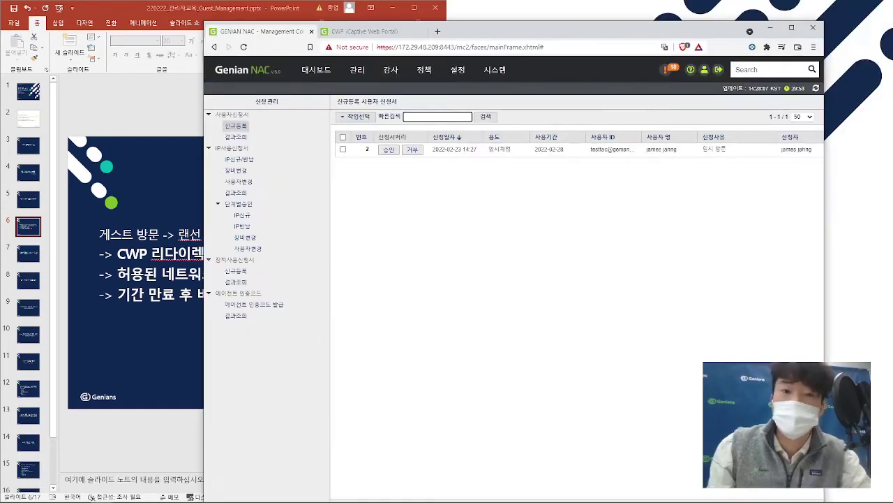
key(ctrl+plus)
key(ctrl+plus)
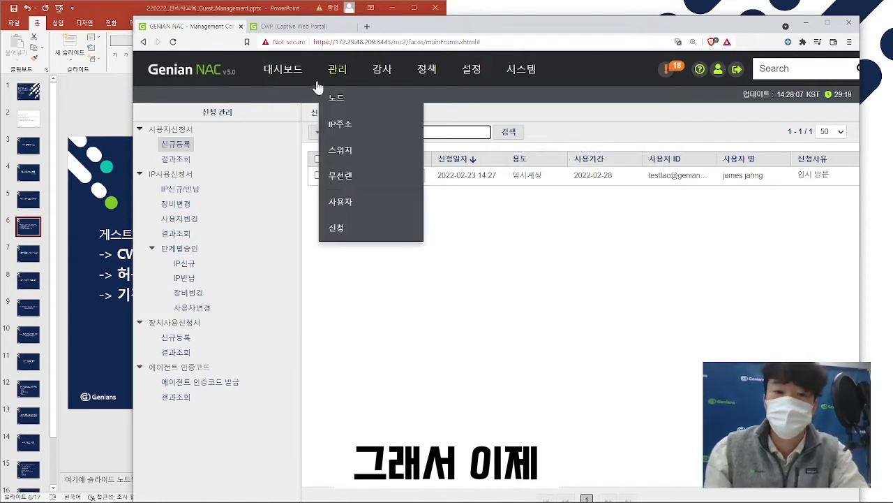
Return to the captive portal's main page and bring up its Login form
click(312, 33)
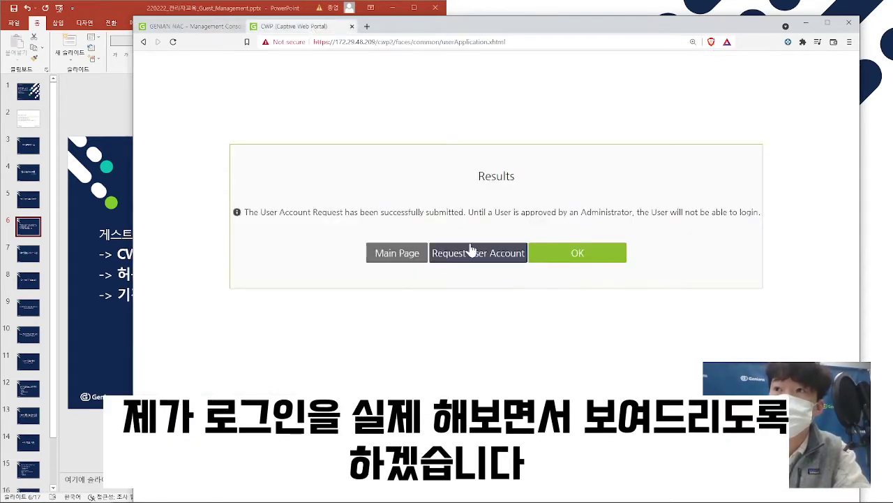
click(399, 258)
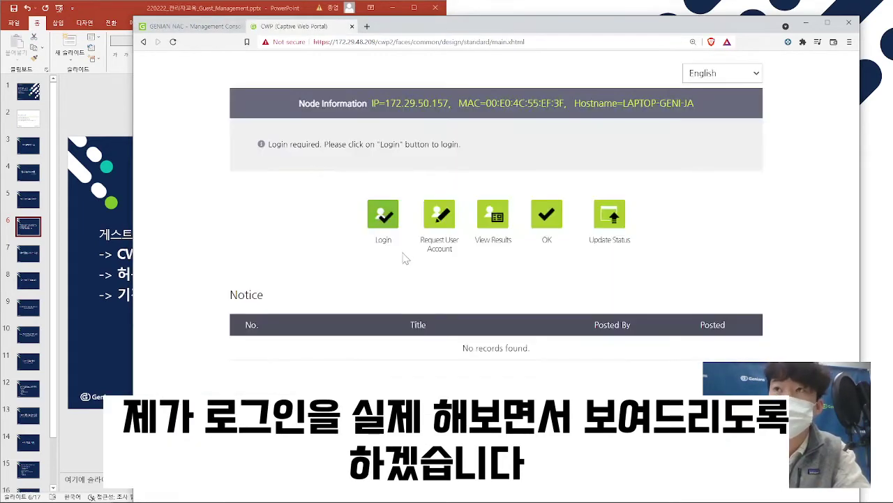
click(383, 217)
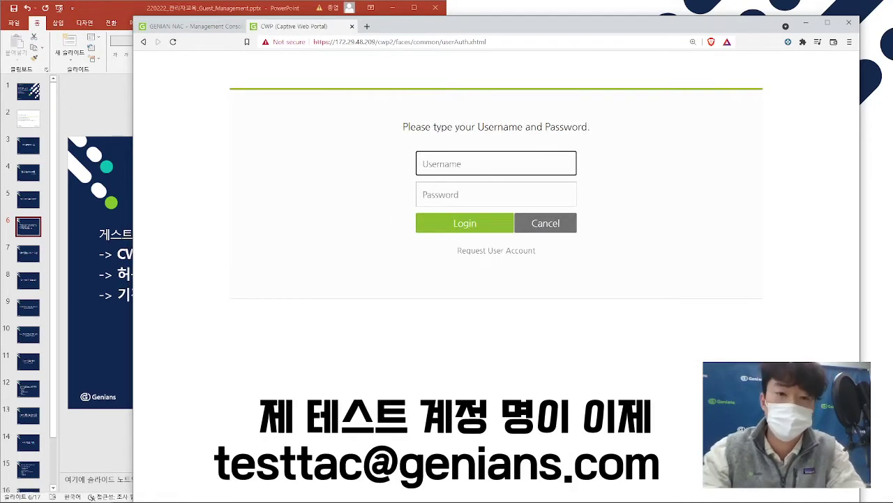
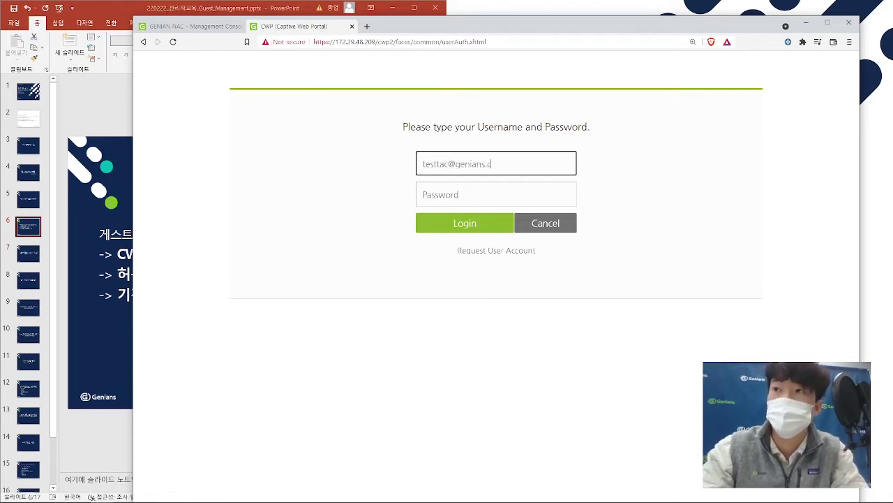
Attempt a portal login with the unapproved guest account's username and password
key(Tab)
text(**********)
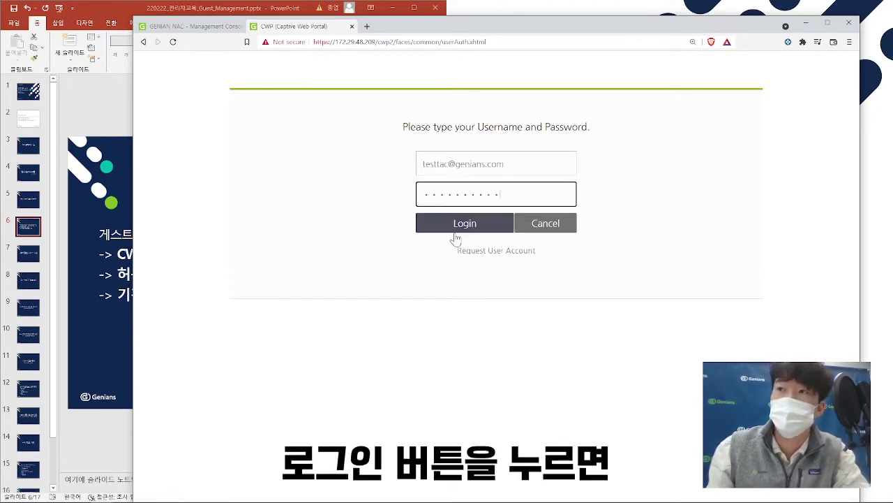
click(455, 232)
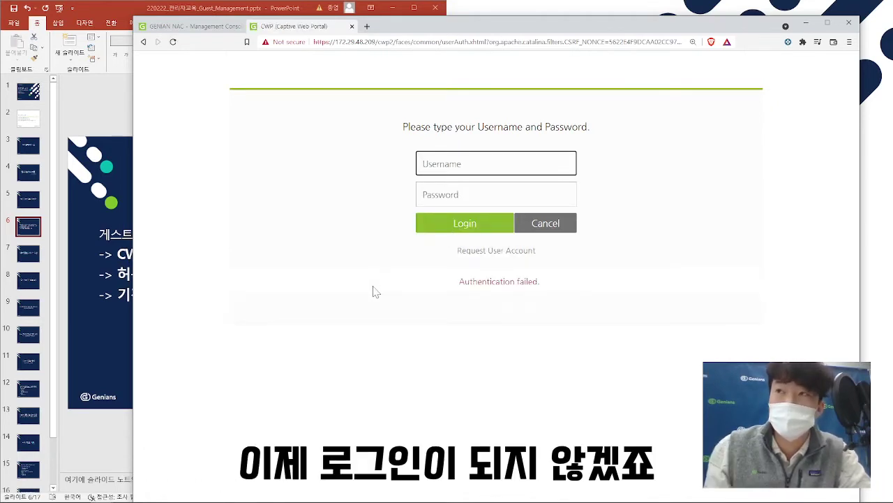
Approve the guest request with 승인 and open 관리 > 사용자 to see the new account
click(208, 31)
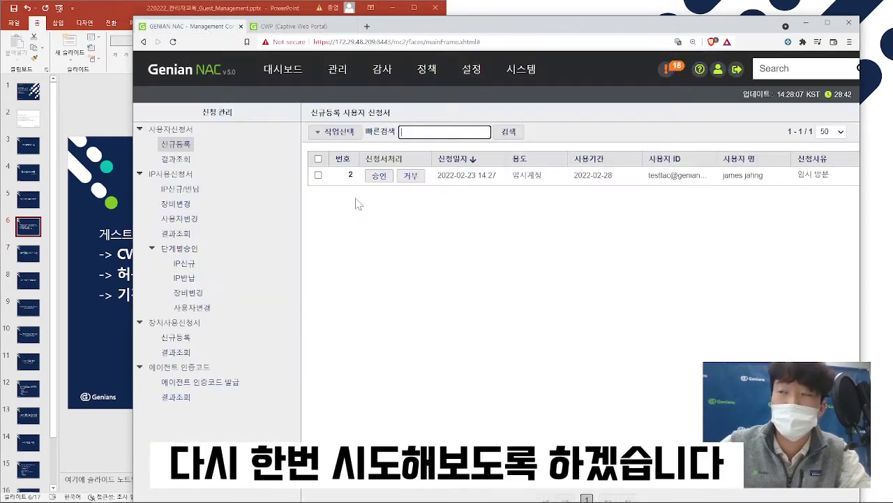
click(379, 178)
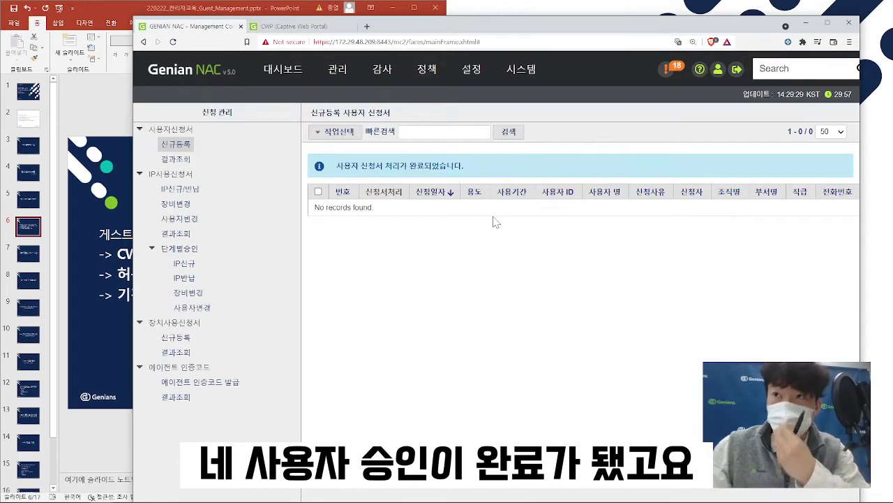
mouse_move(337, 70)
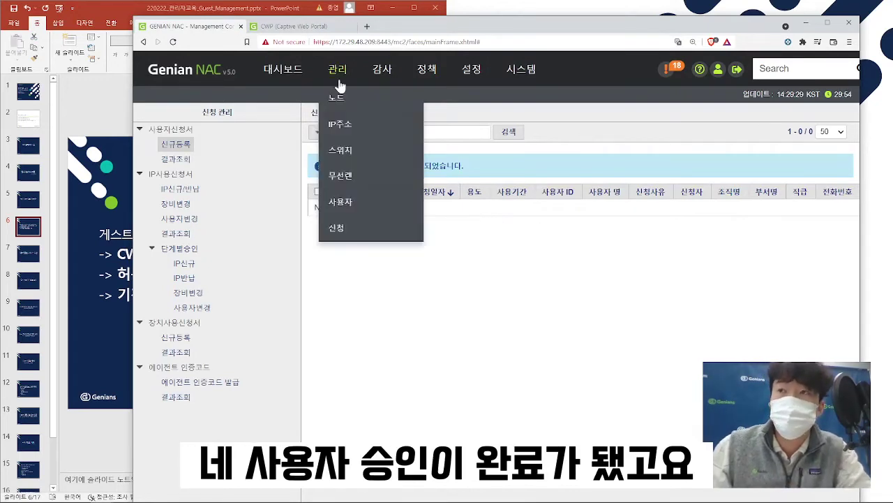
click(353, 204)
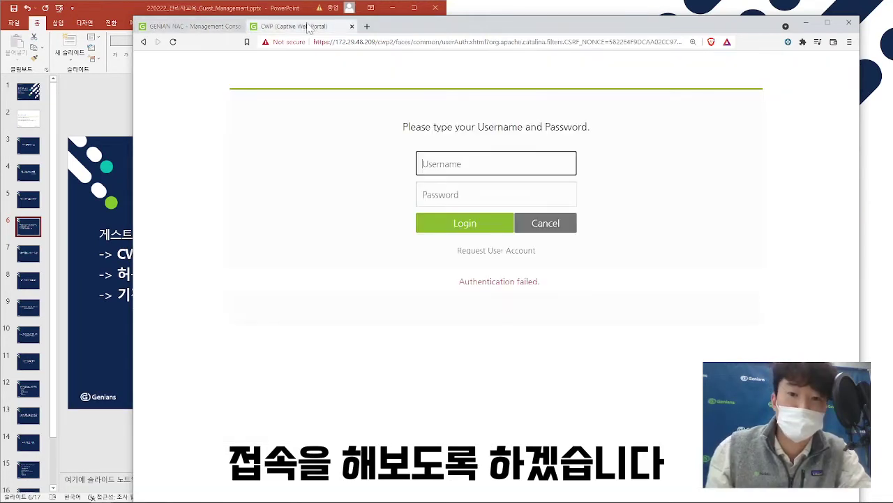
Resubmit the guest login on the portal, then bring the PowerPoint slide forward
click(308, 26)
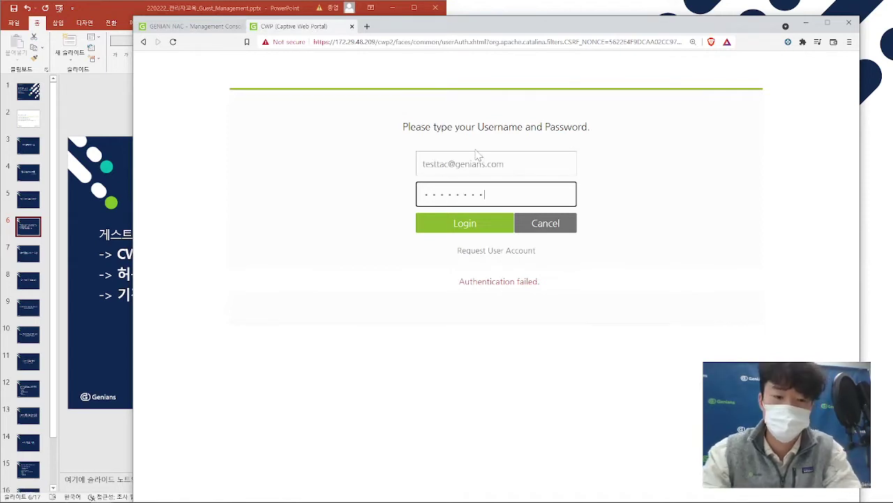
key(Return)
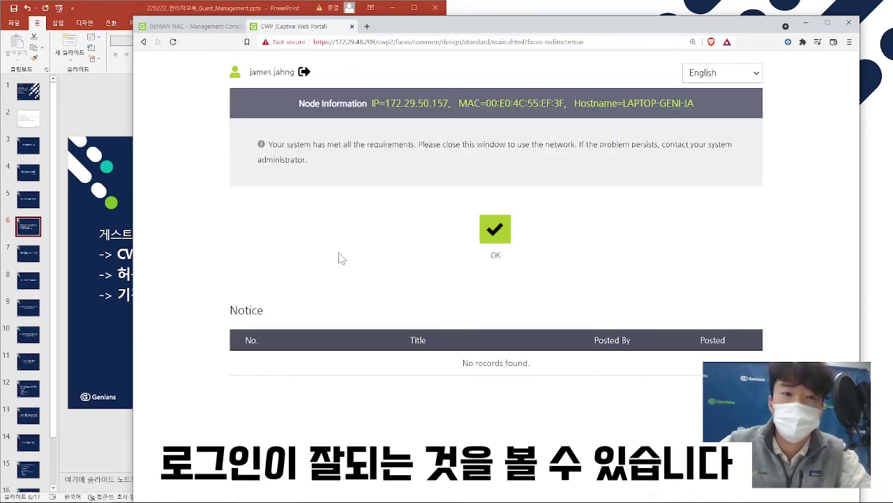
click(130, 11)
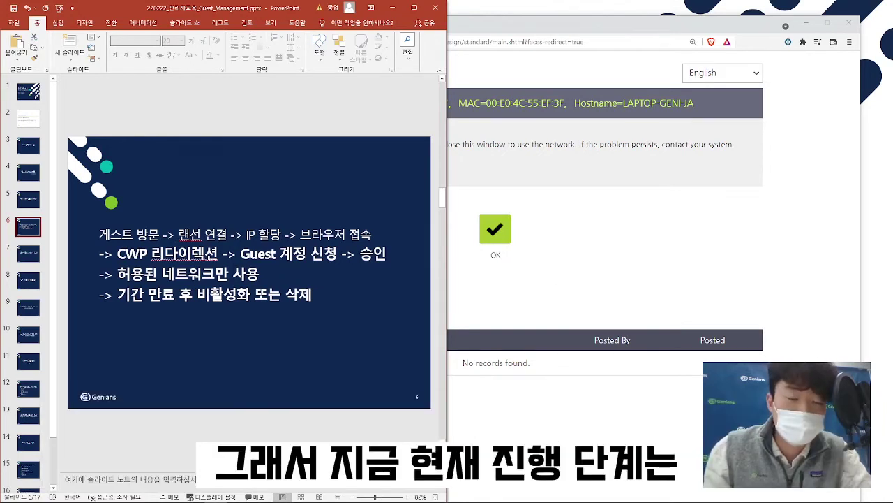
Highlight 승인 on slide 6, then return the browser to the GENIAN NAC user list
double_click(372, 253)
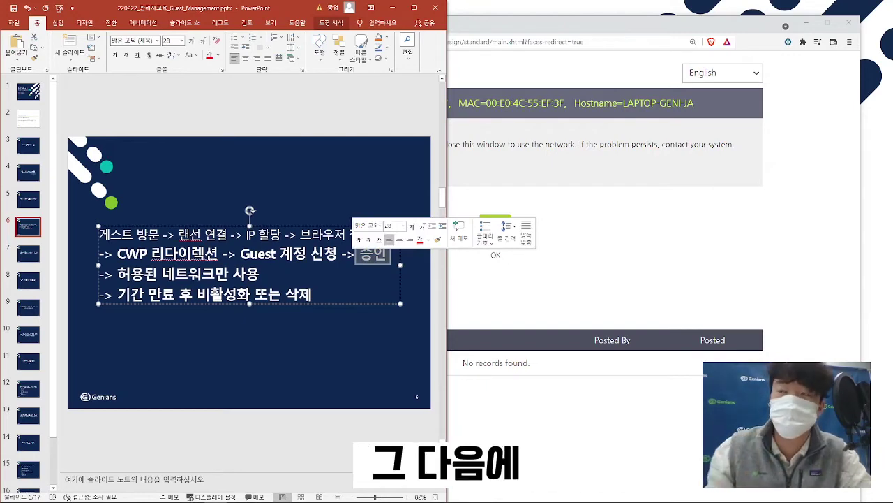
click(665, 257)
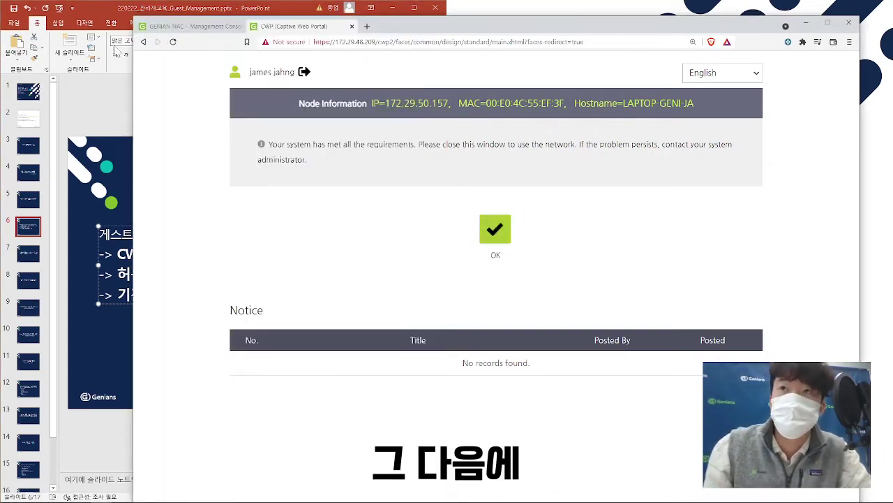
click(103, 14)
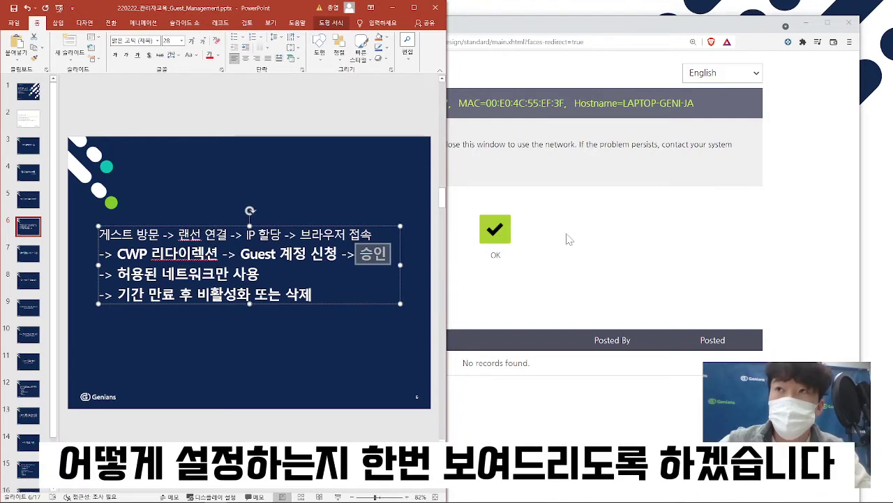
click(569, 239)
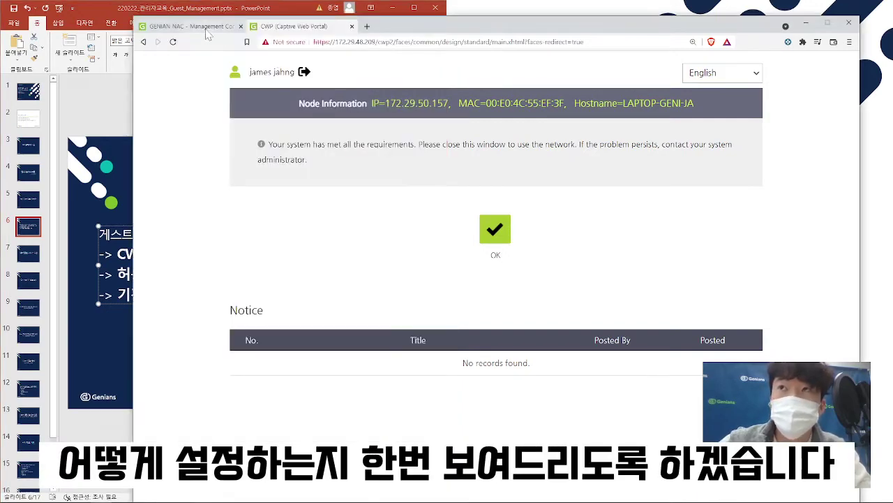
click(207, 31)
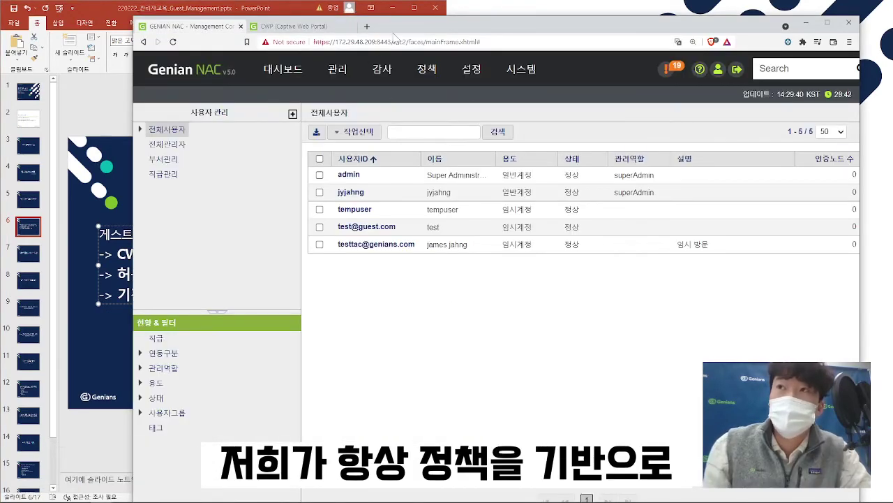
Maximize the browser and open the 제어정책 list showing the GUEST INTERNET policy
double_click(394, 32)
mouse_move(395, 84)
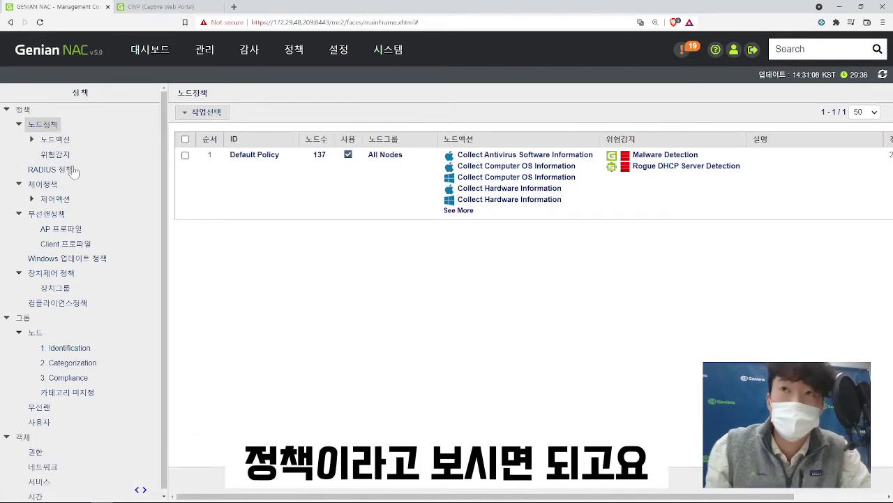
click(50, 185)
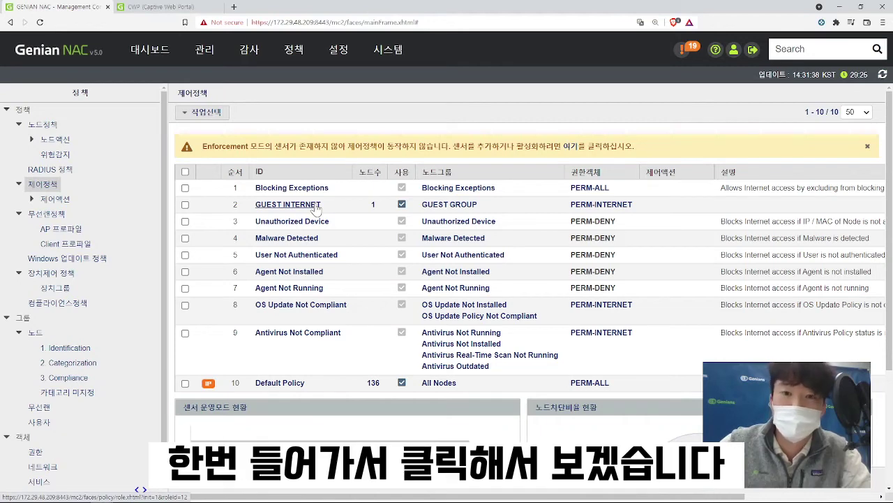
click(316, 205)
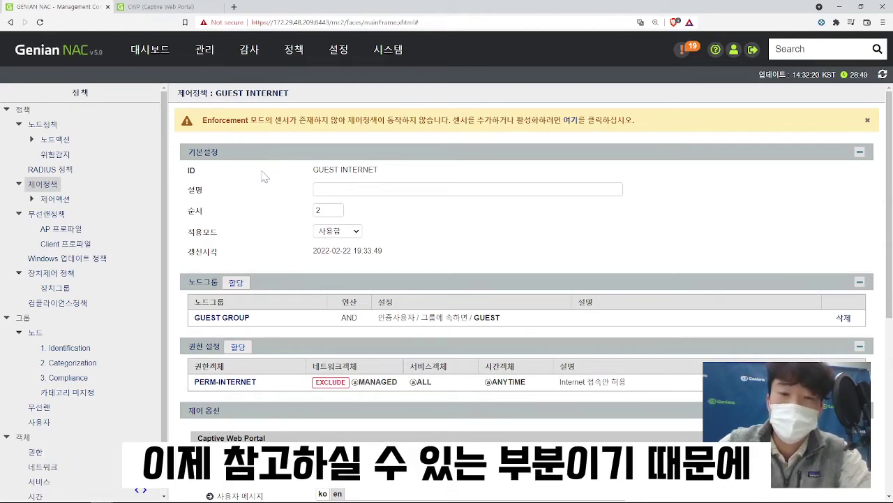
scroll(265, 195, down, 1)
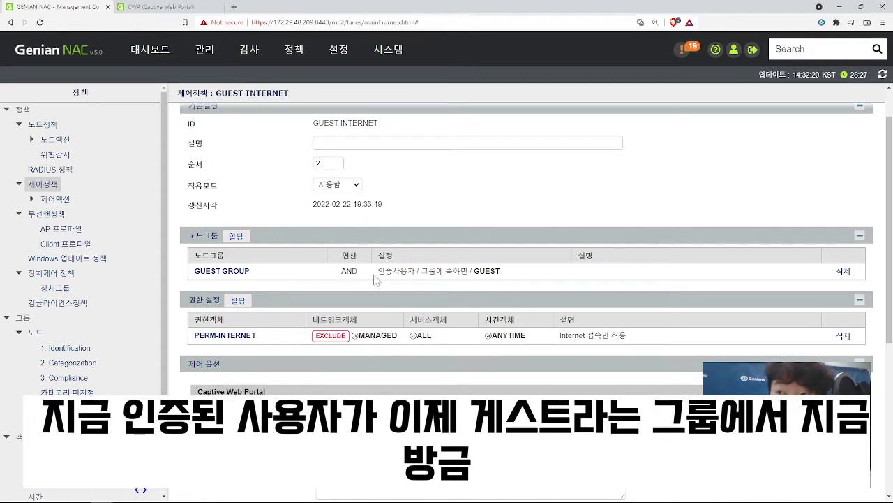
drag(375, 277, 529, 274)
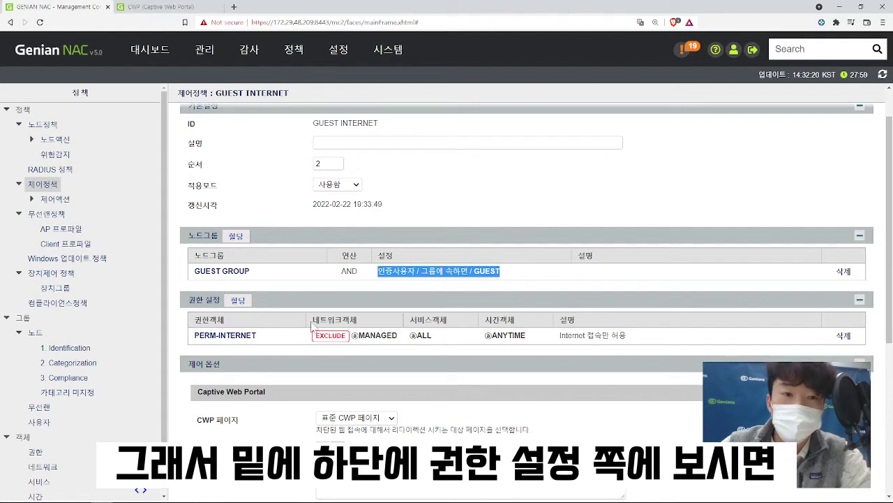
Point out the GUEST INTERNET policy's MANAGED network object and internet-only access description
click(267, 318)
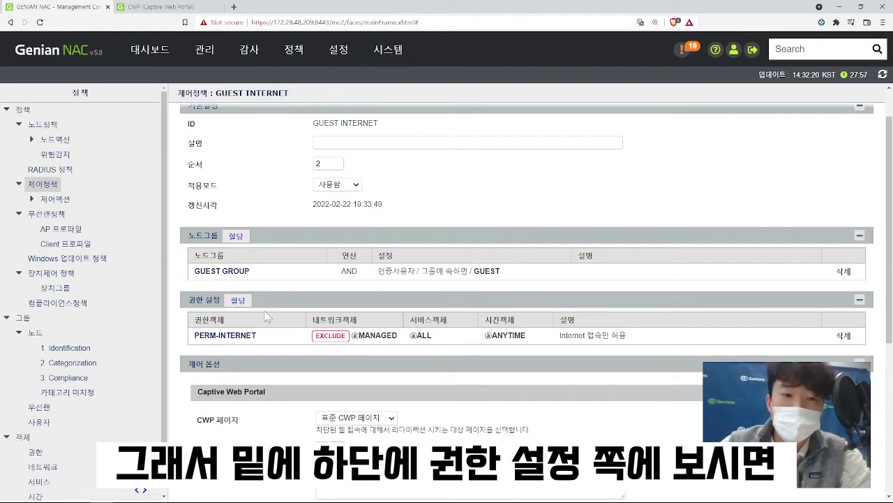
scroll(265, 308, down, 1)
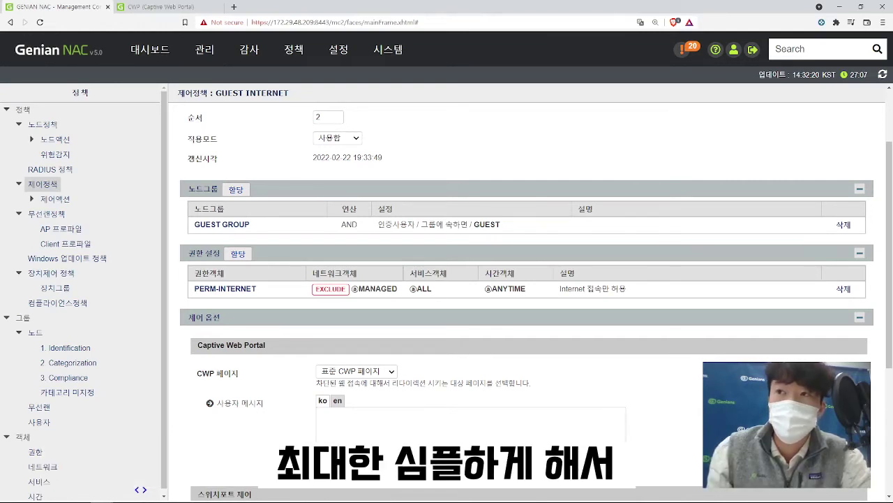
drag(357, 289, 398, 289)
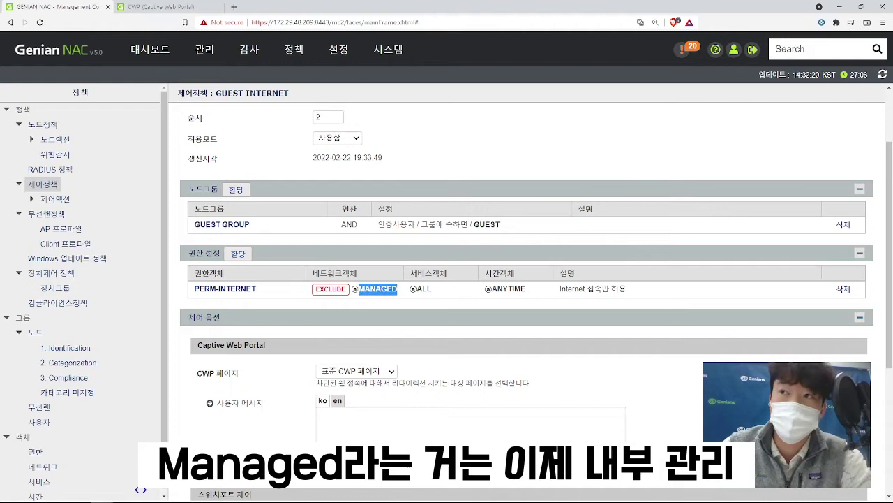
click(399, 291)
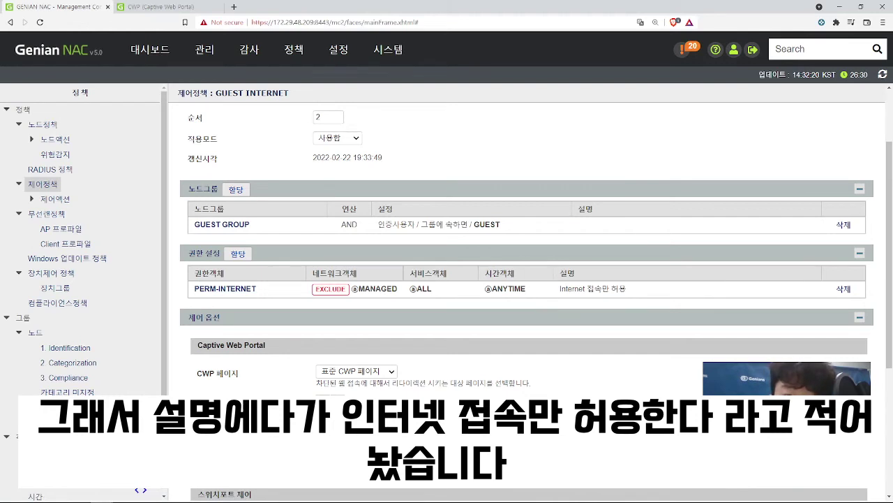
drag(560, 288, 619, 288)
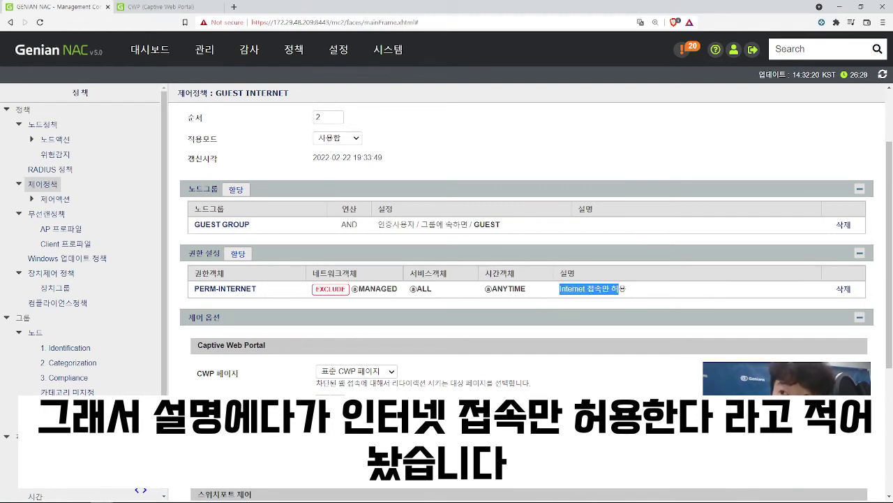
click(619, 289)
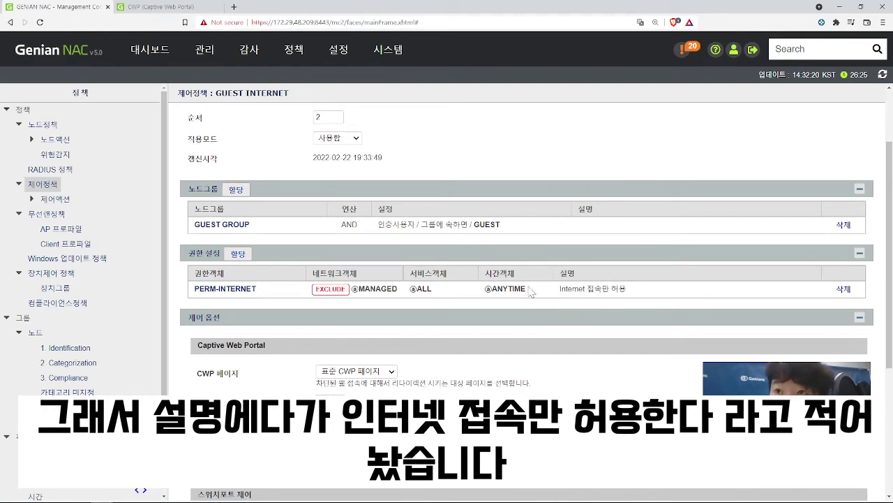
Scroll to the bottom of the policy and return to the control policy list via 목록
scroll(530, 293, down, 2)
scroll(491, 407, down, 3)
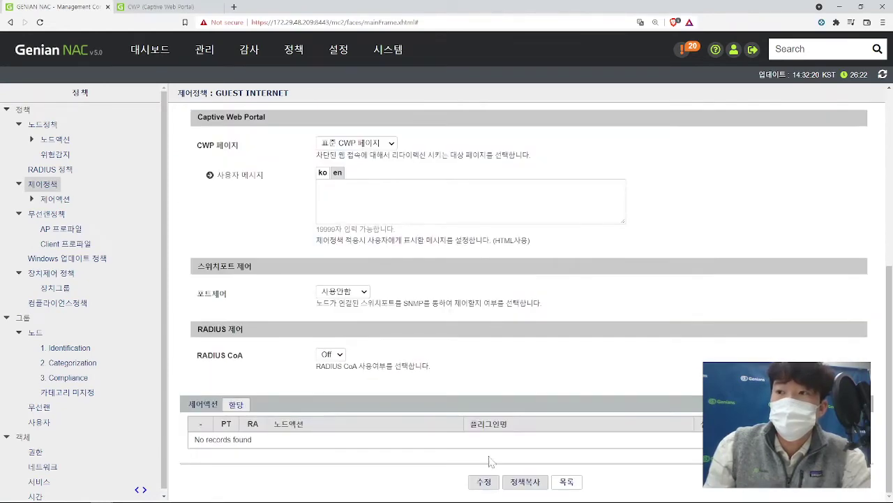
click(480, 481)
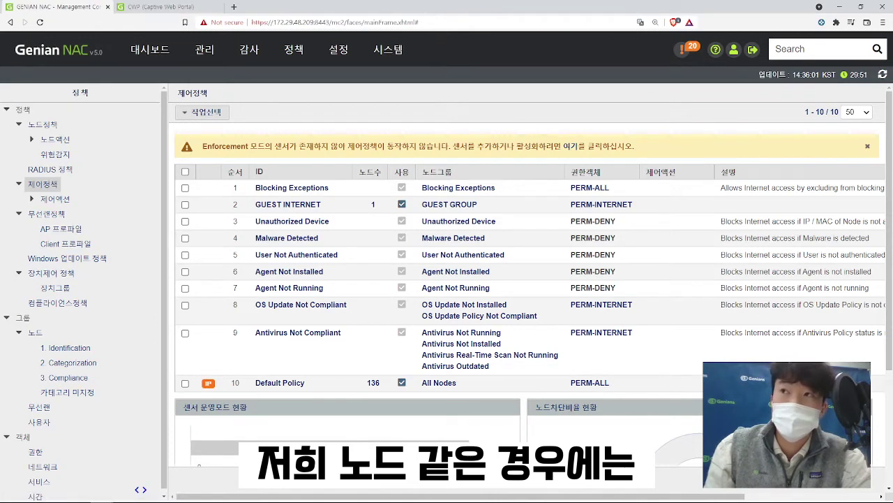
Show the single node matched by GUEST INTERNET and scroll the node table sideways
drag(359, 172, 383, 179)
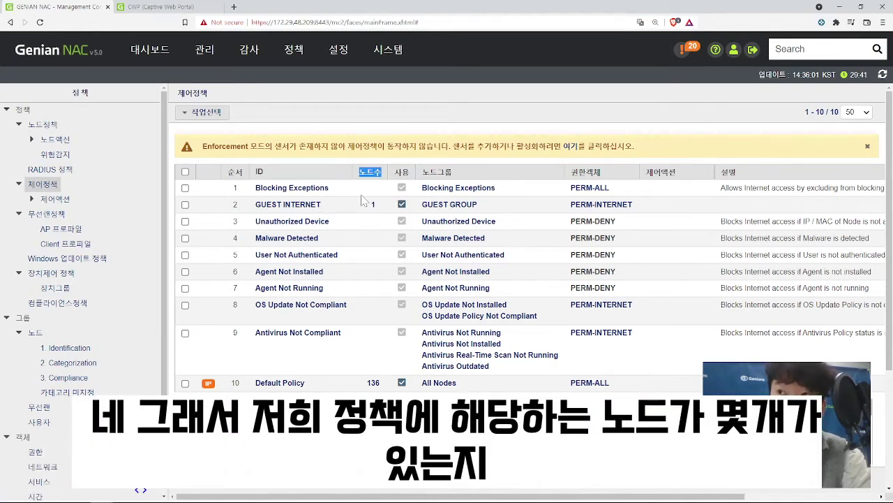
click(361, 197)
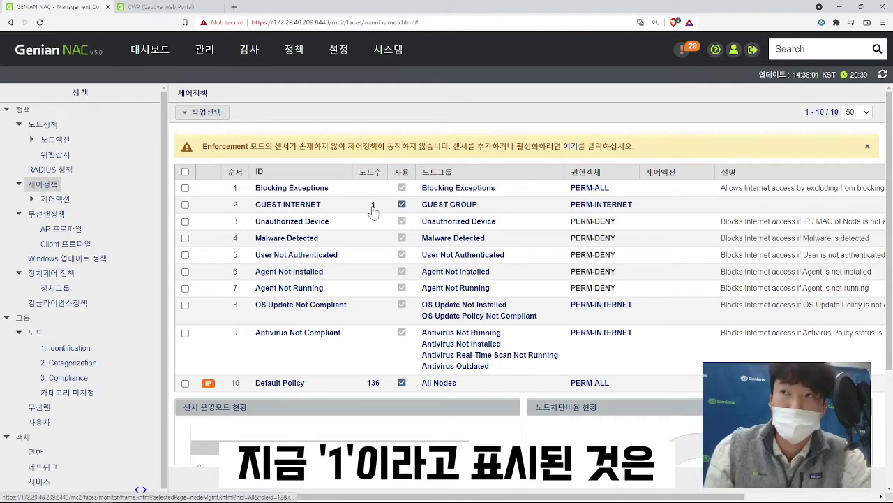
click(372, 206)
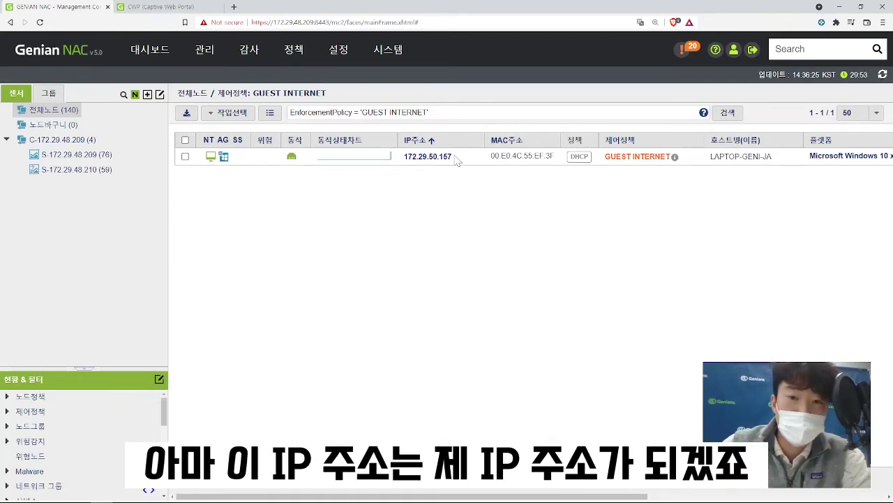
drag(460, 497, 701, 488)
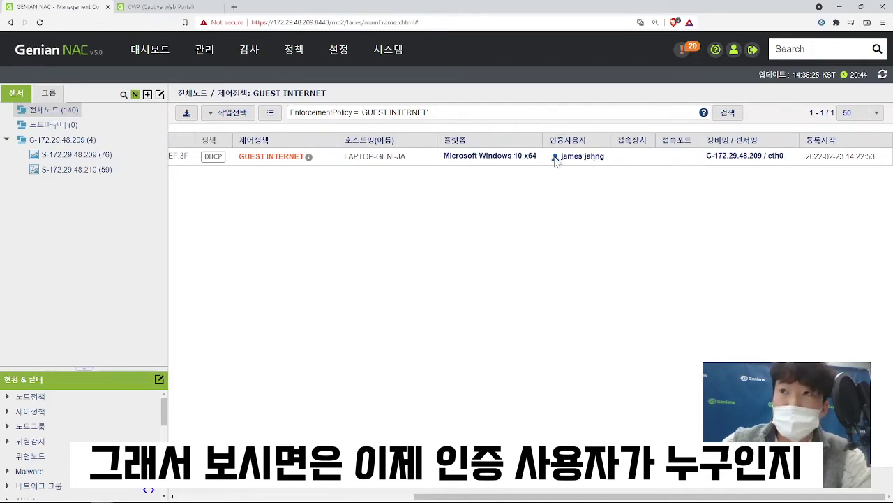
drag(439, 497, 210, 493)
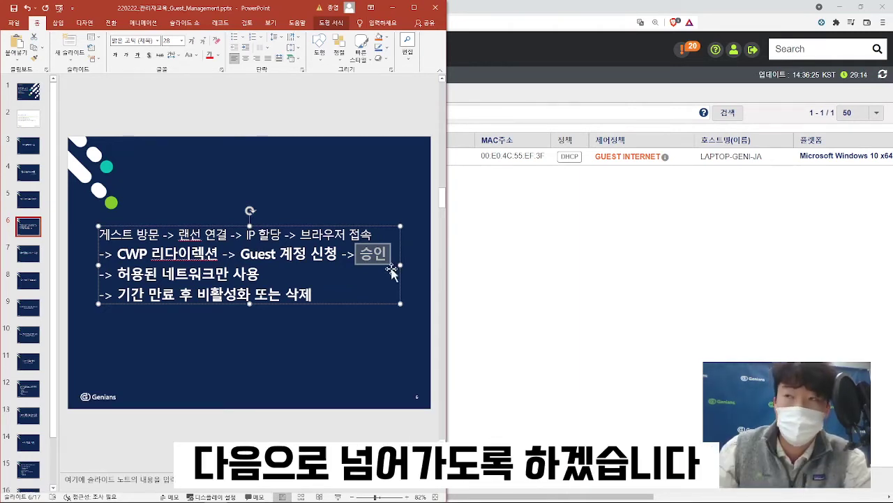
Minimize the PowerPoint guest-flow presentation to bring Genian NAC back into view
click(544, 242)
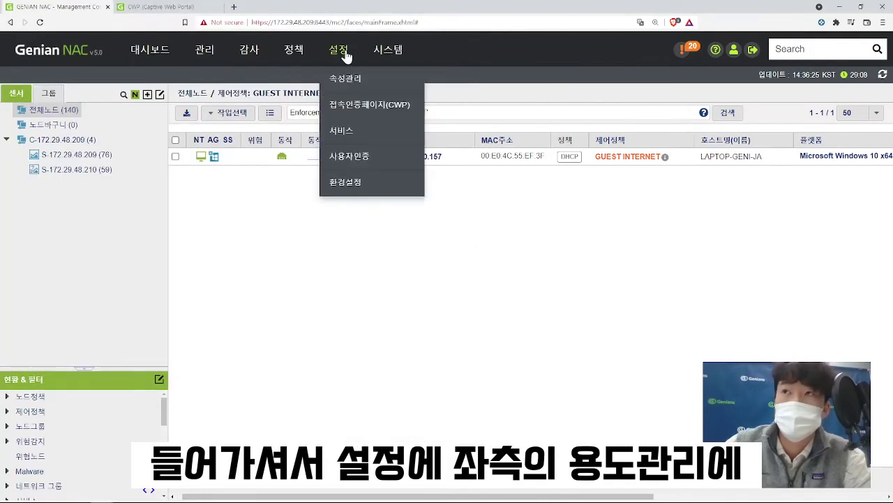
Go to 설정 > 속성관리 > 사용자용도 and open the GUEST purpose
mouse_move(351, 54)
click(349, 79)
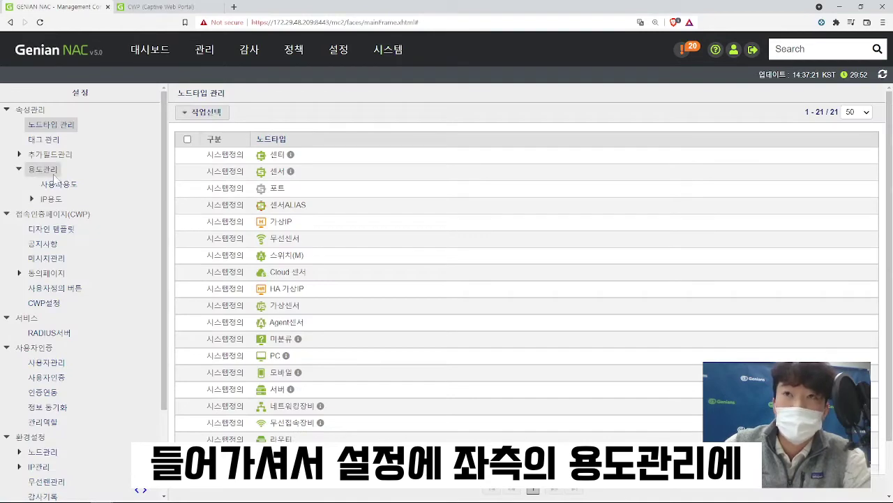
click(57, 185)
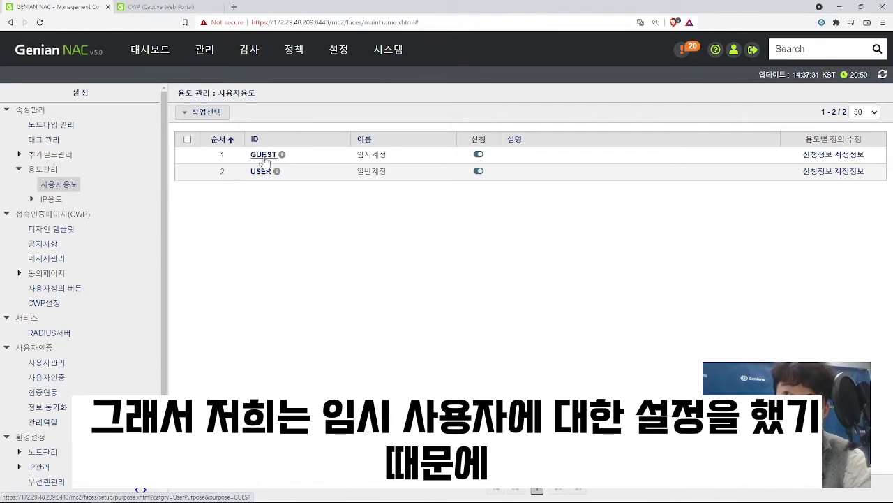
click(264, 158)
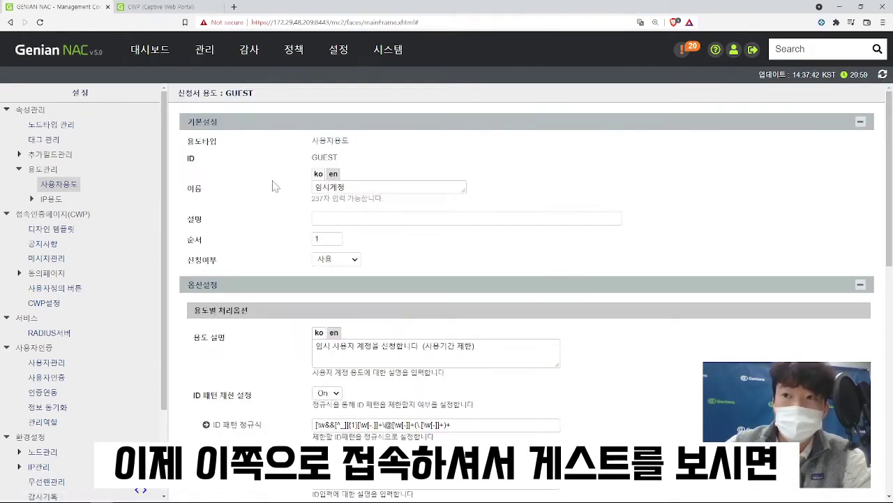
Show the 사용자계정 만료처리 choices (사용중지, 계정삭제) and keep 계정삭제 selected
scroll(272, 178, down, 3)
scroll(272, 180, down, 3)
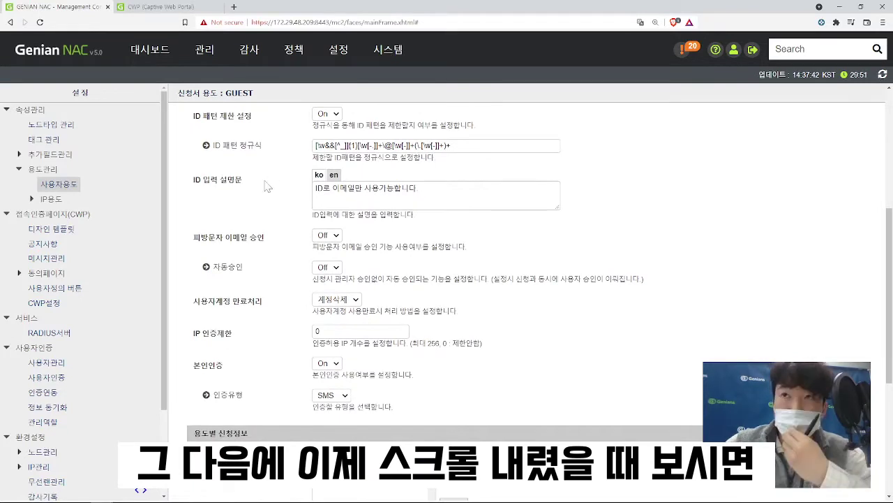
drag(194, 301, 262, 302)
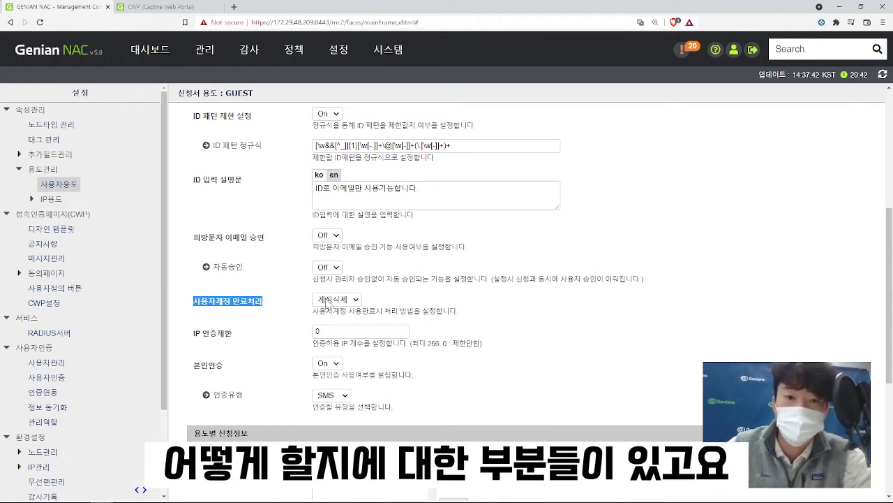
click(324, 301)
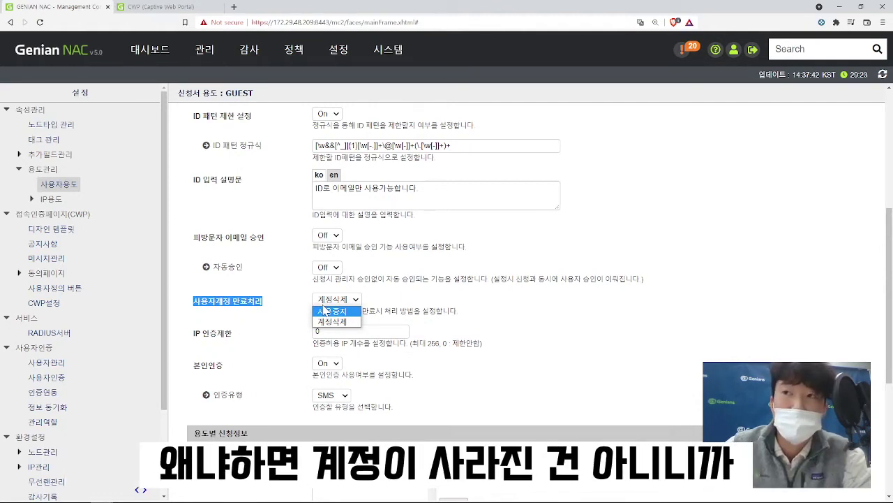
click(329, 321)
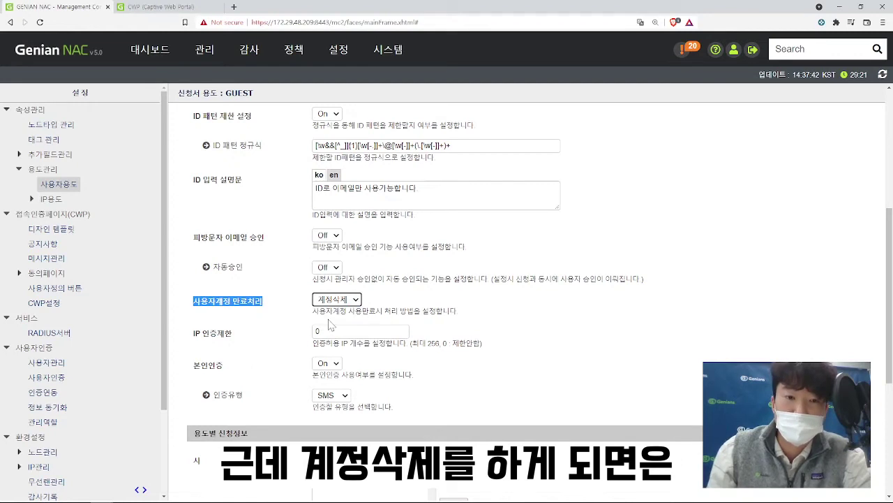
click(329, 321)
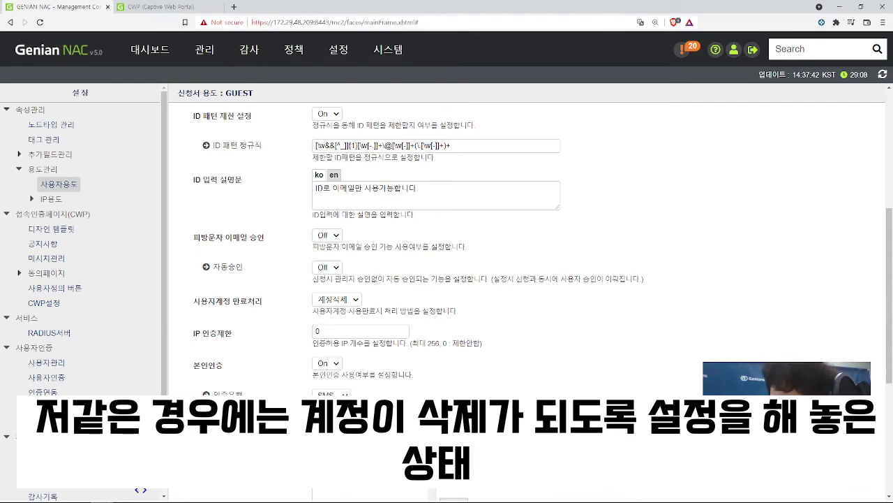
Review the 용도별 신청정보 and 용도별 계정정보 fields, then return to the 새로 연결된 디바이스 차단 slide
scroll(442, 309, down, 3)
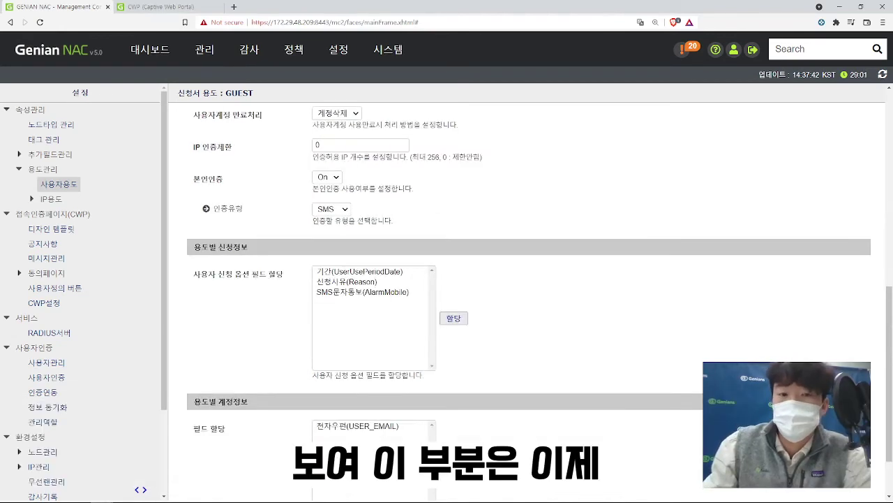
scroll(468, 289, up, 1)
scroll(468, 289, up, 1)
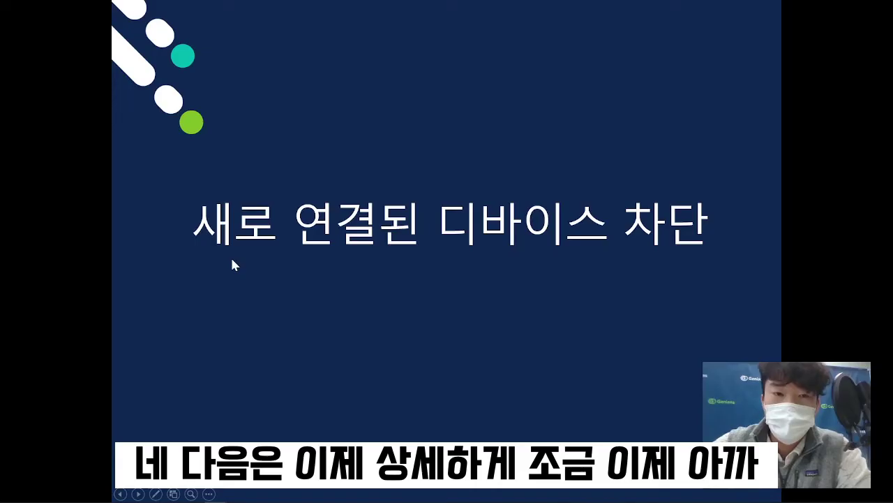
key(Left)
key(Right)
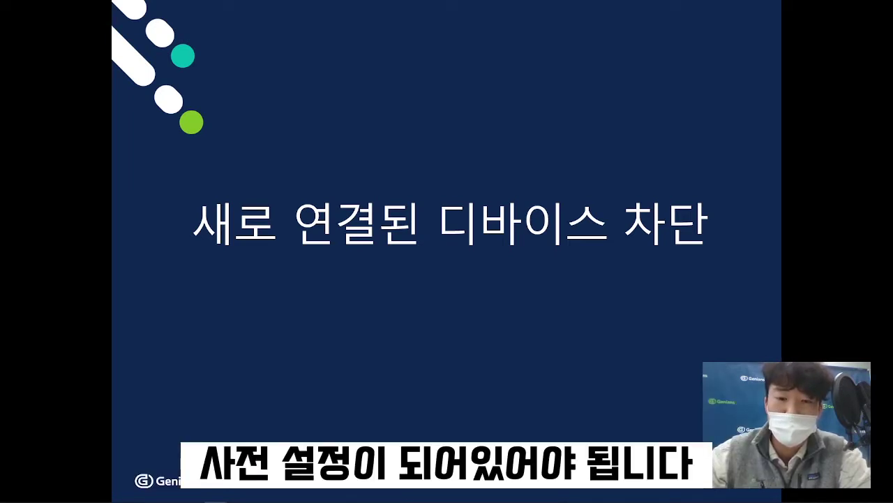
End the full-screen slideshow, leaving slide 7 open in the PowerPoint editor
key(Escape)
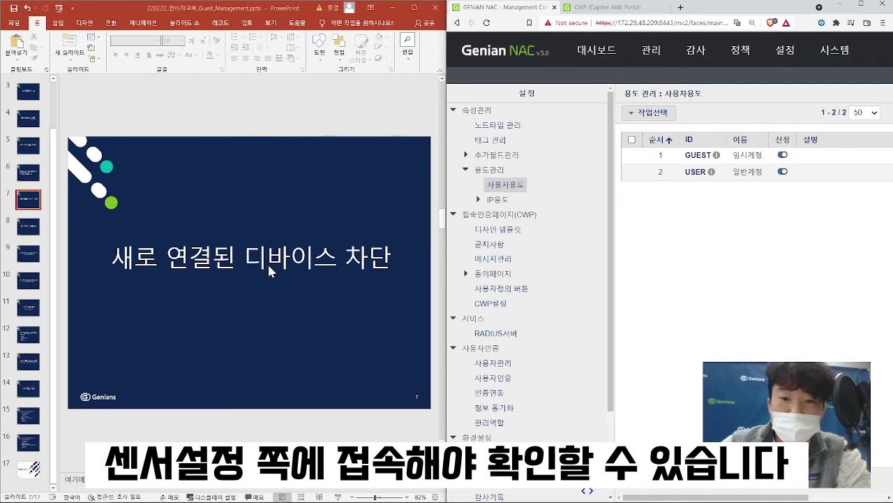
Open sensor 172.29.48.209's node details from 시스템 > 센서관리 in a maximized browser
click(831, 55)
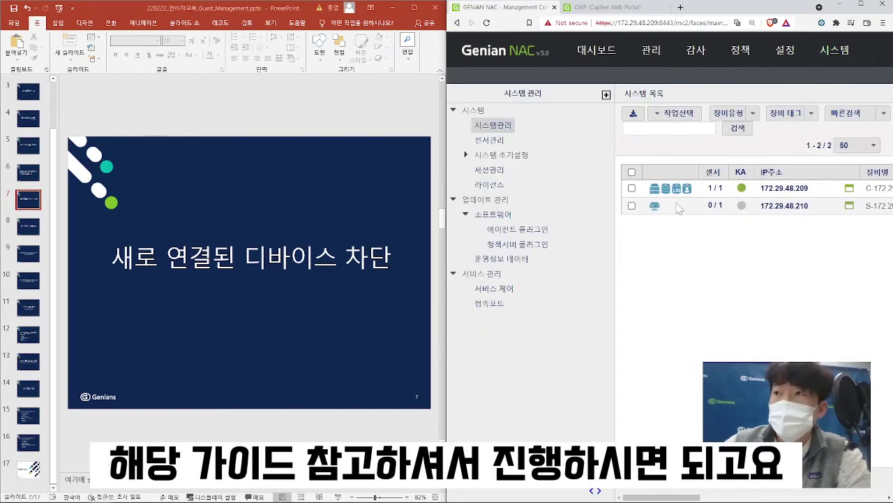
drag(702, 240, 487, 142)
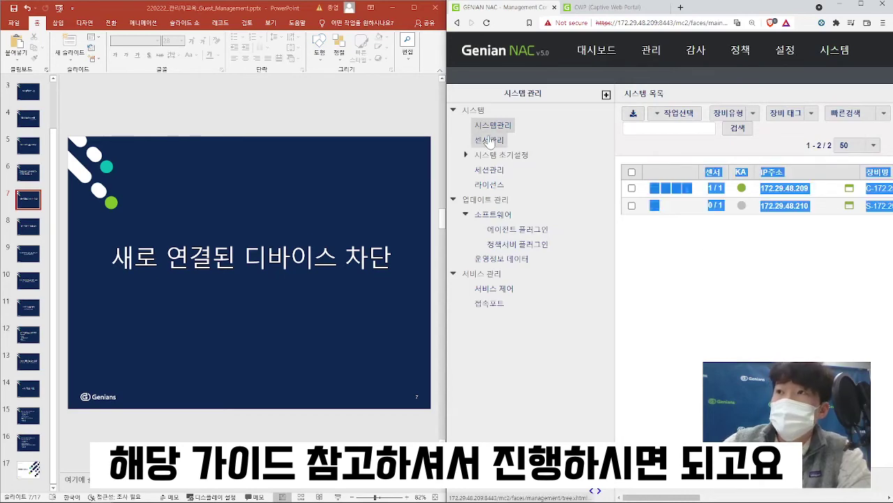
click(489, 140)
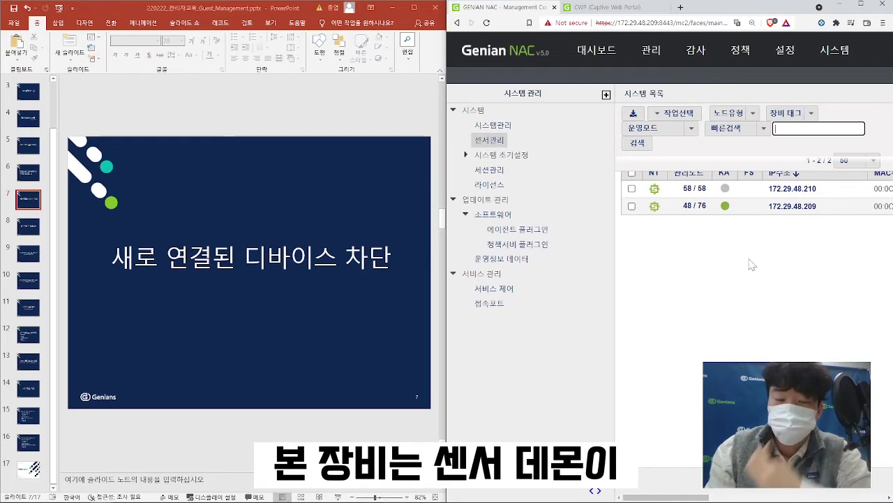
click(748, 263)
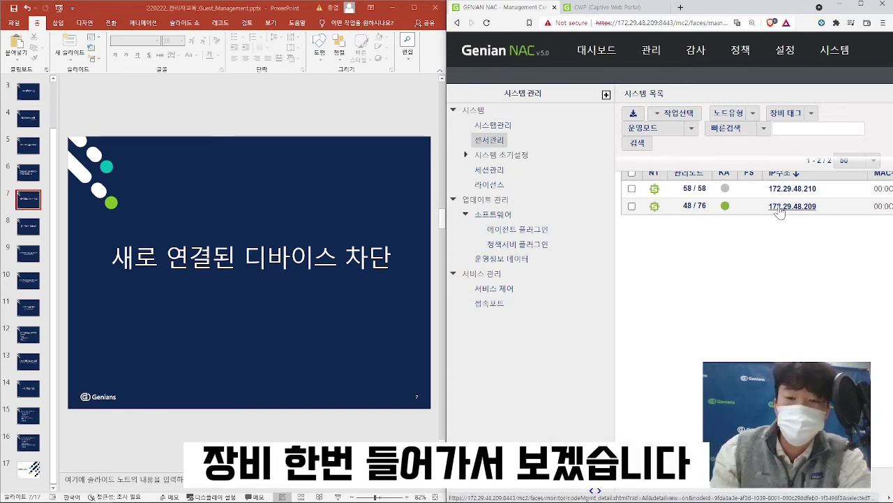
click(779, 208)
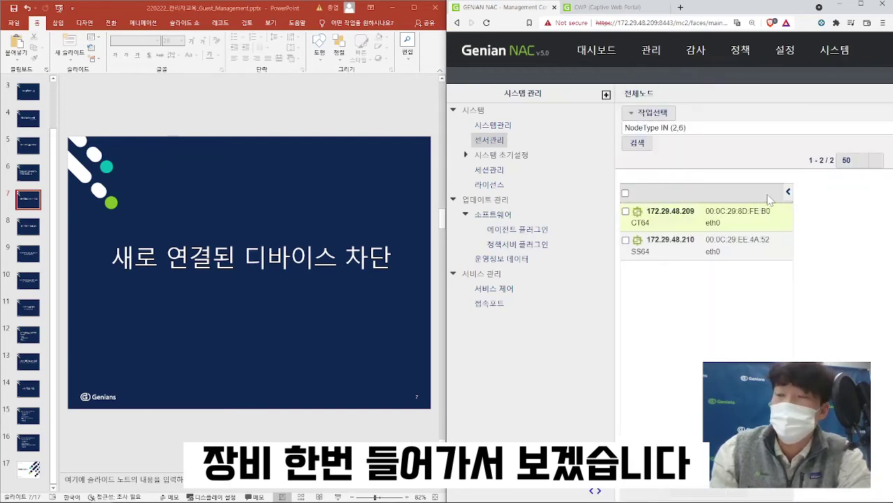
drag(715, 8, 583, 52)
double_click(583, 52)
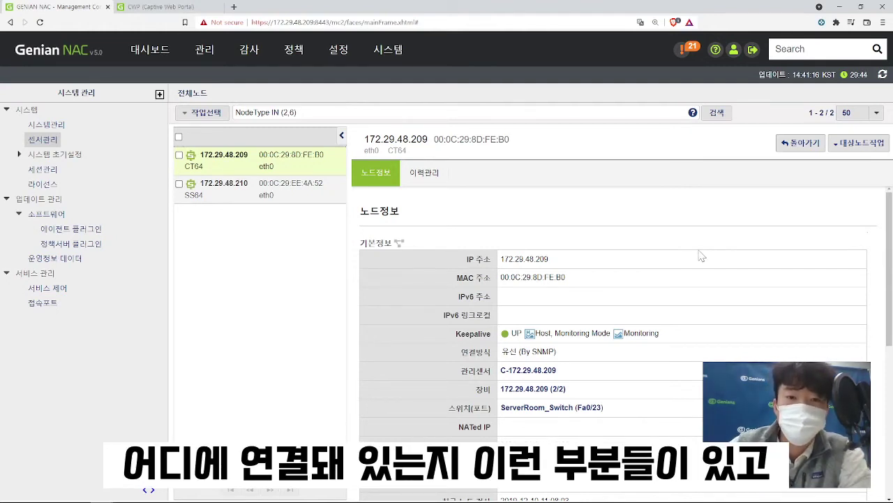
Open 센서 설정 for 172.29.48.209 and display the Monitoring/Enforcement operating mode options
click(842, 143)
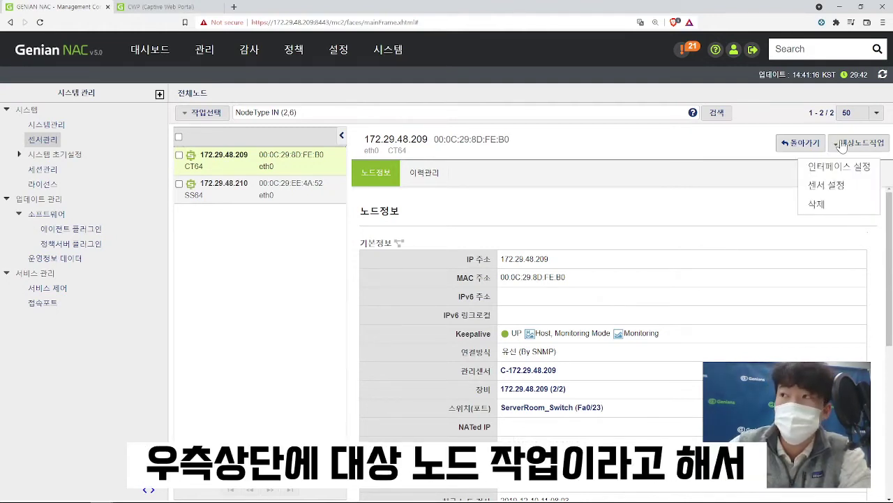
click(825, 185)
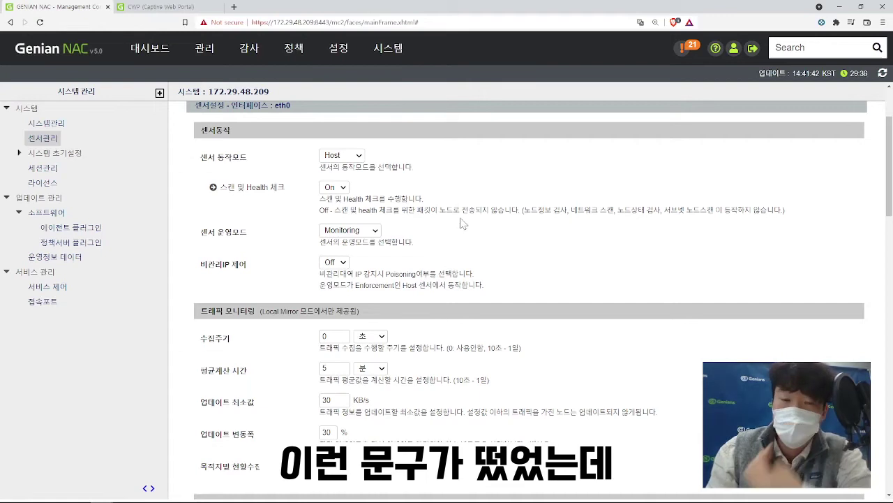
click(358, 232)
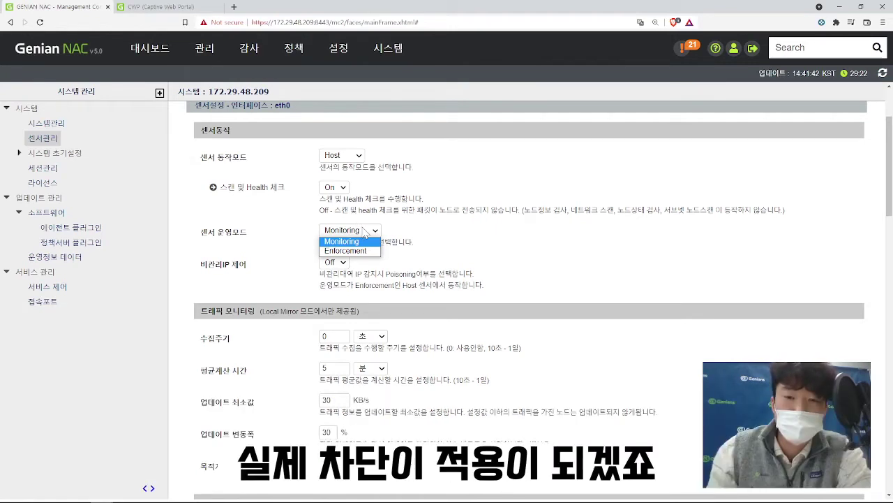
Scroll the 172.29.48.209 sensor settings down to the IP 관리 section with the new-node policy
scroll(495, 235, down, 4)
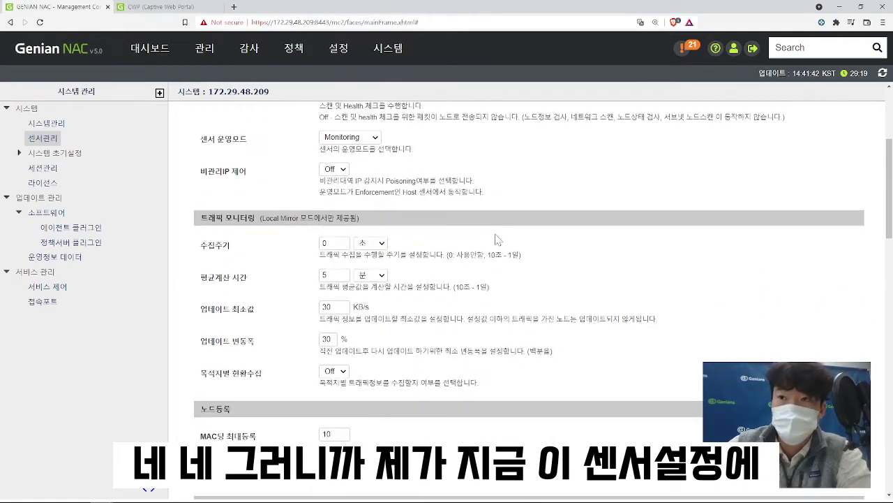
scroll(495, 238, down, 4)
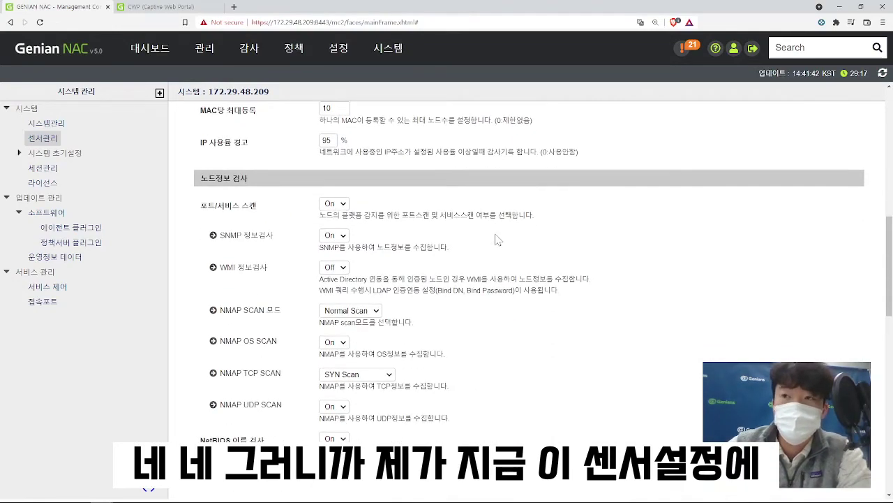
scroll(498, 239, down, 12)
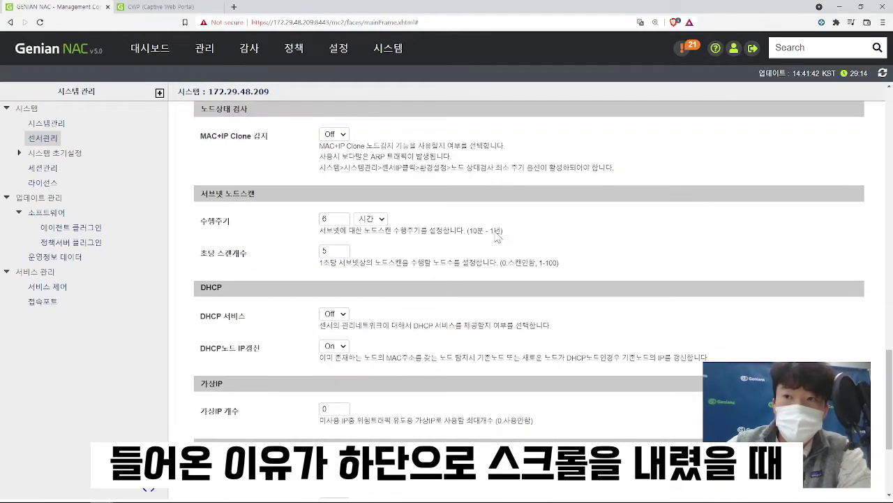
scroll(495, 235, down, 1)
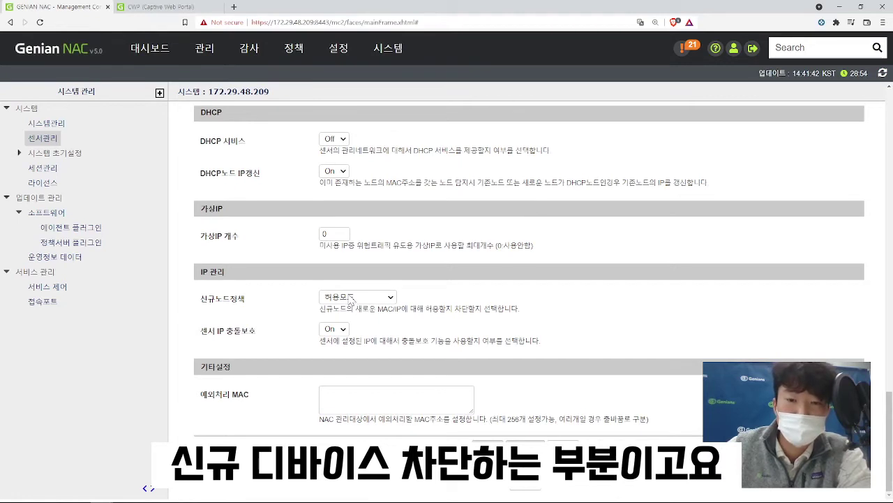
Set the sensor's 신규노드정책 to MAC/IP 차단모드
click(351, 300)
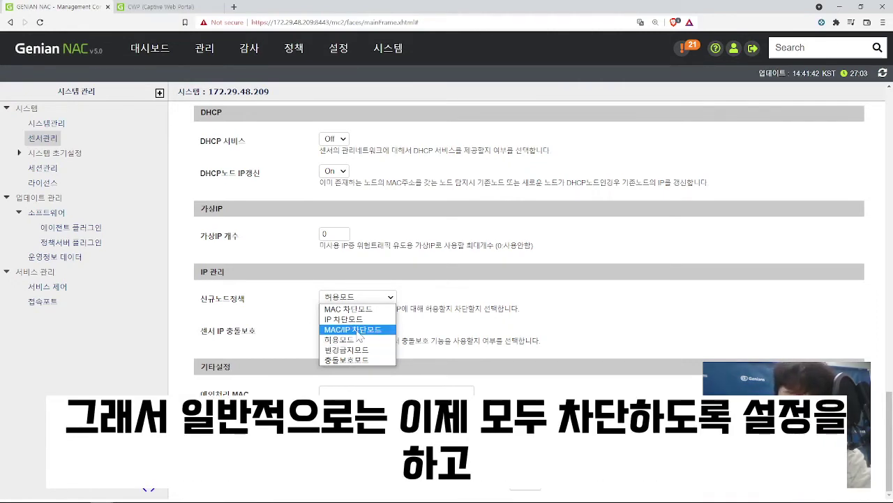
click(357, 331)
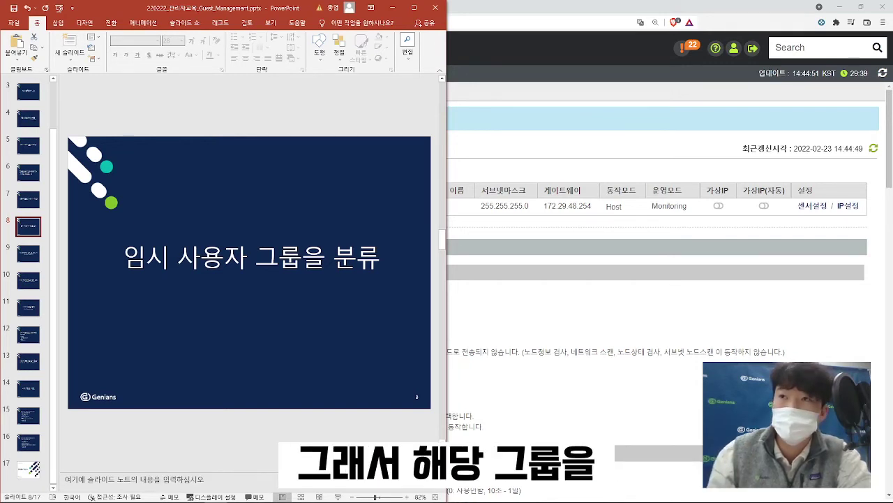
Bring the Genian NAC sensor settings page back in front of the PowerPoint slide
click(488, 317)
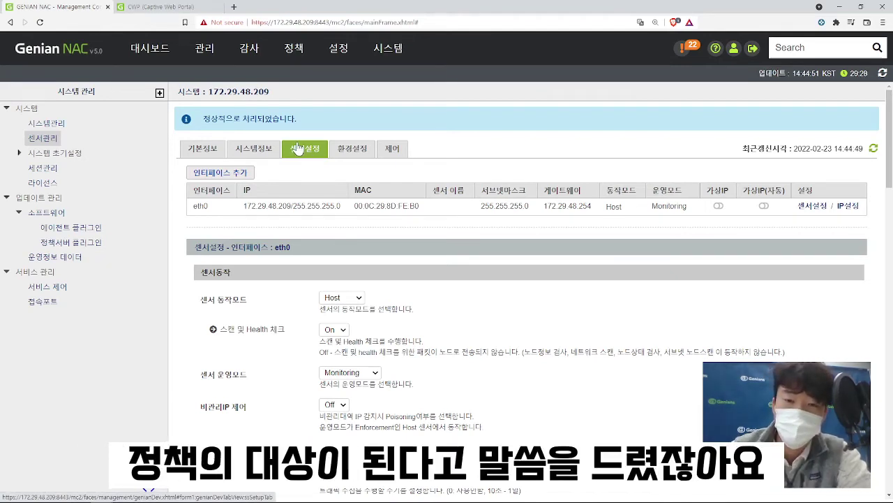
Go to the 정책 section's node policy list showing the Default Policy for 137 nodes
click(296, 53)
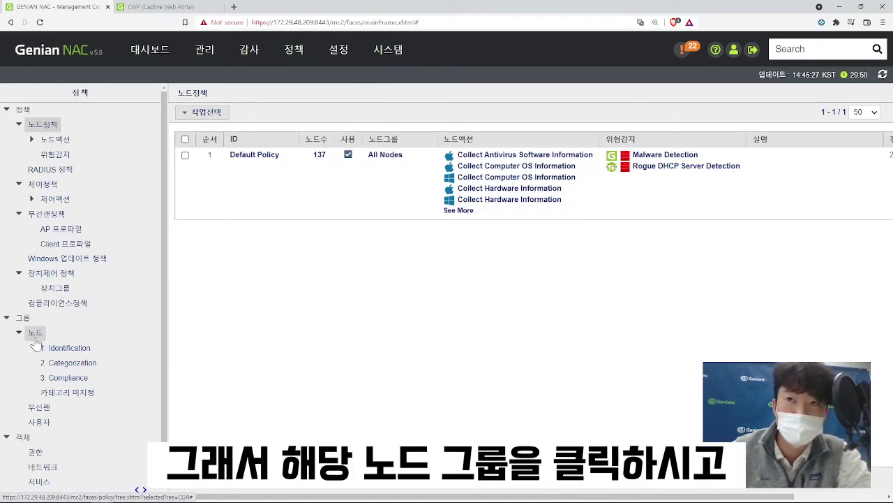
Open the GUEST GROUP node group from the node groups list
click(36, 340)
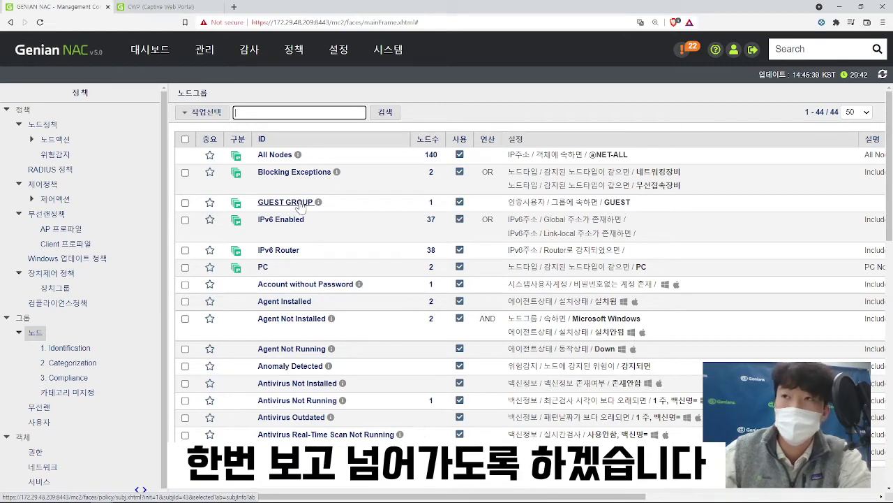
click(301, 204)
scroll(269, 227, down, 2)
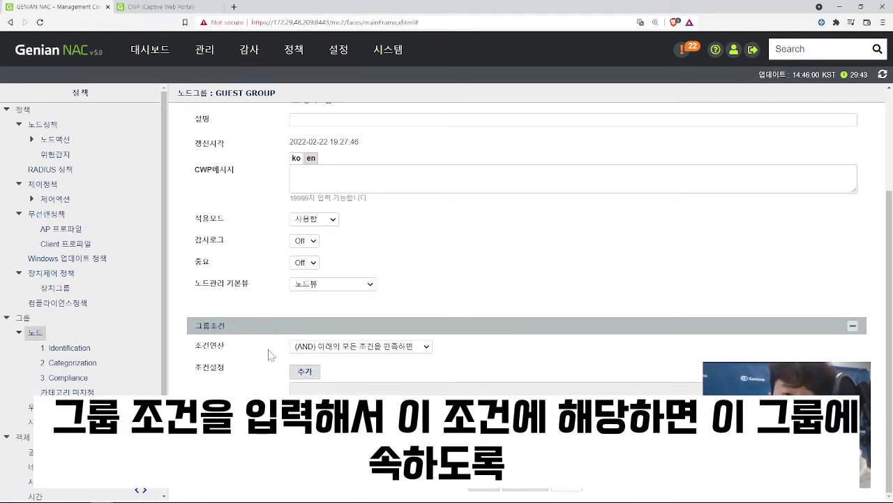
Preview the condition item choices for a new condition and keep the 조건연산 operator at AND
click(304, 373)
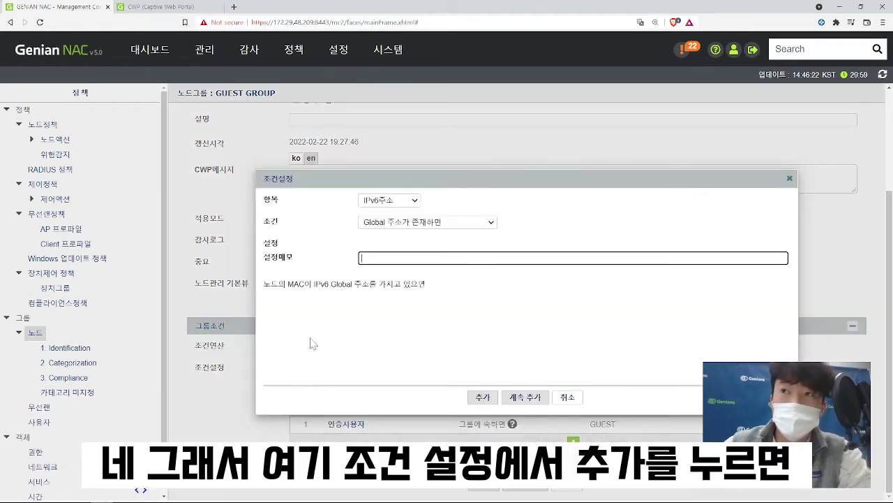
click(374, 201)
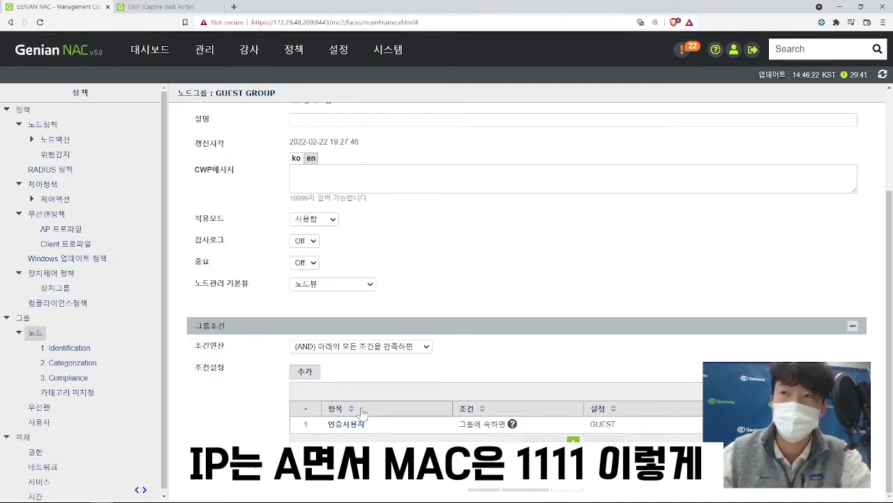
click(378, 351)
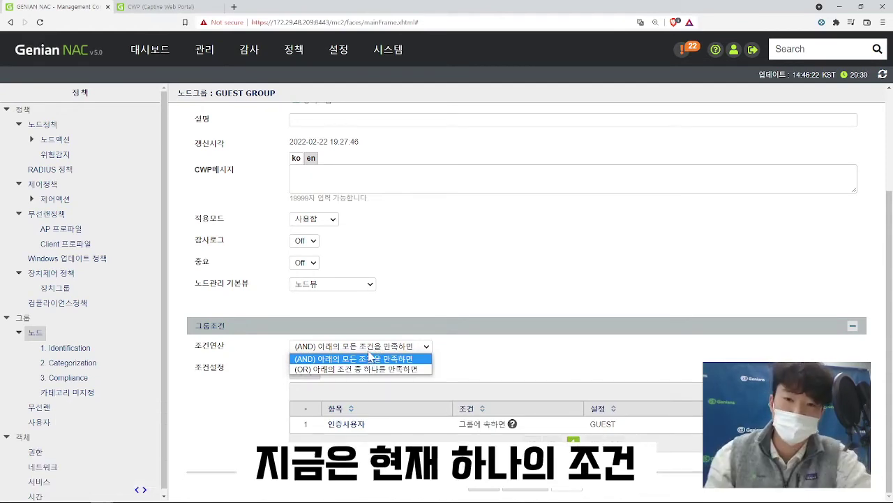
click(371, 359)
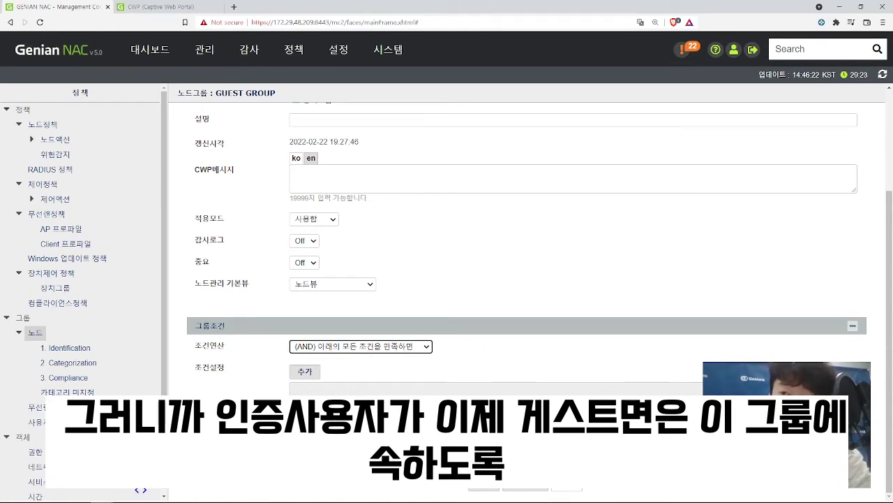
click(383, 347)
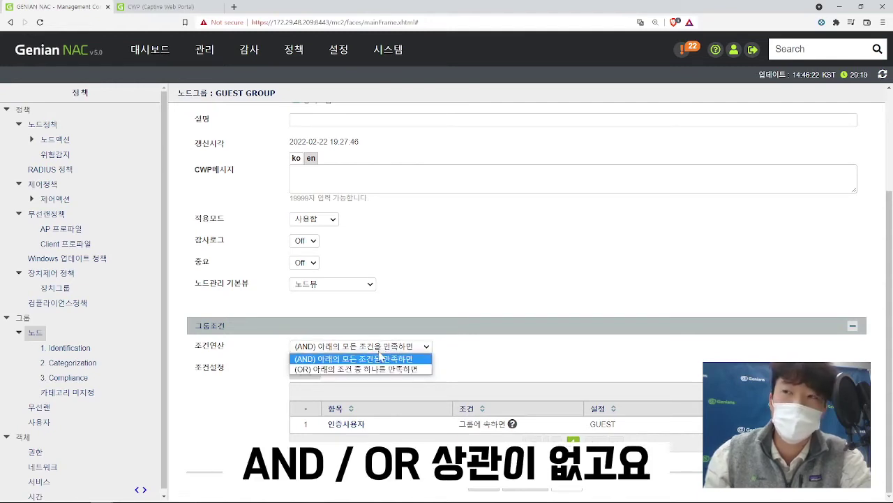
click(410, 351)
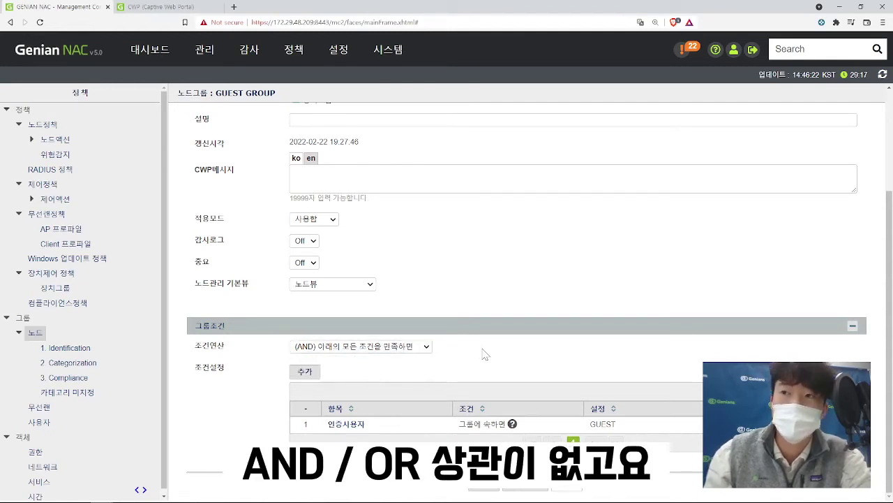
Review the 인증사용자 condition's item, 그룹에 속하면 rule and GUEST target, then cancel unchanged
click(352, 425)
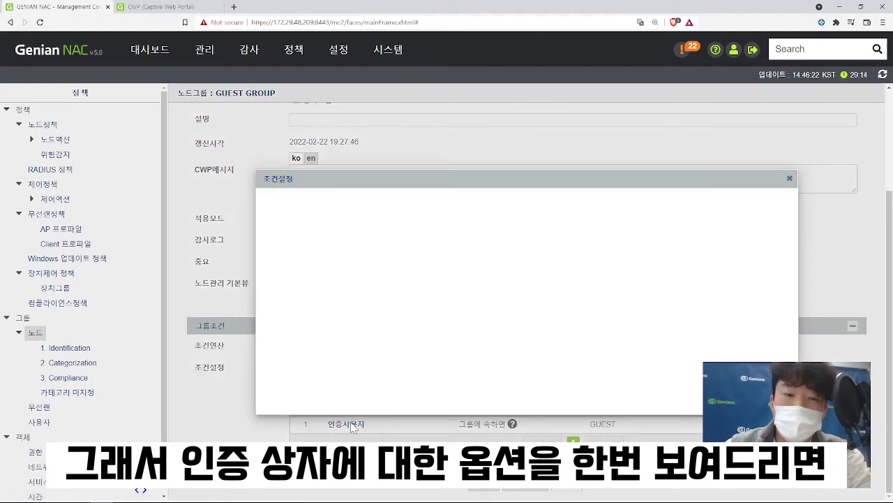
click(403, 231)
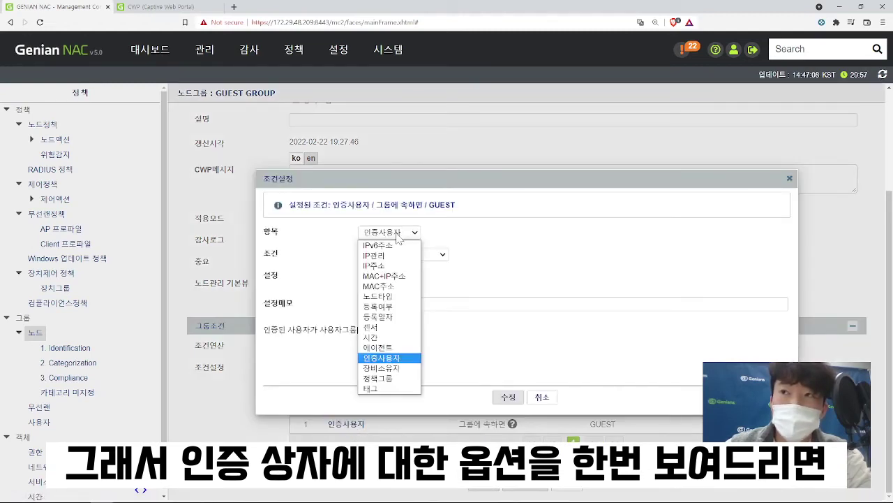
click(398, 237)
click(399, 255)
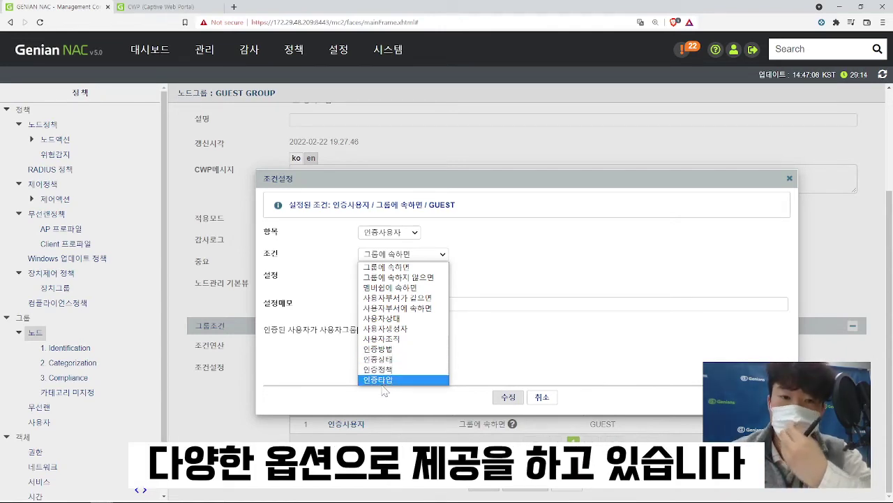
click(472, 247)
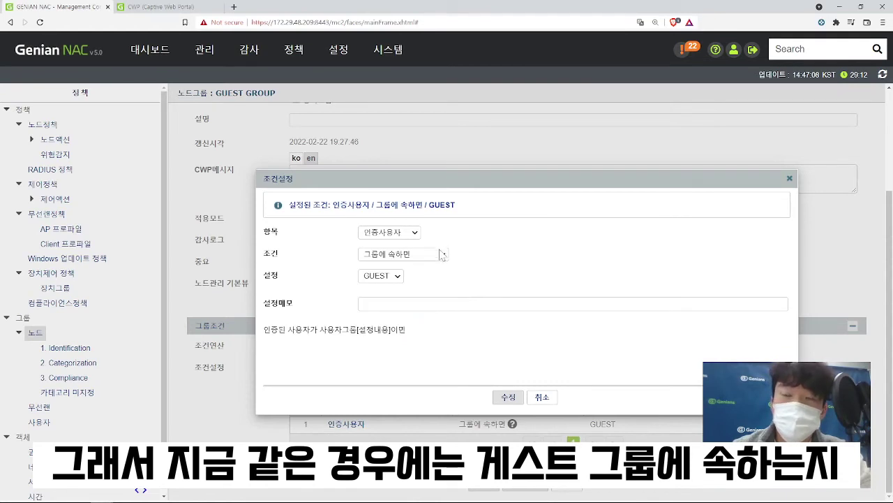
click(400, 278)
click(399, 285)
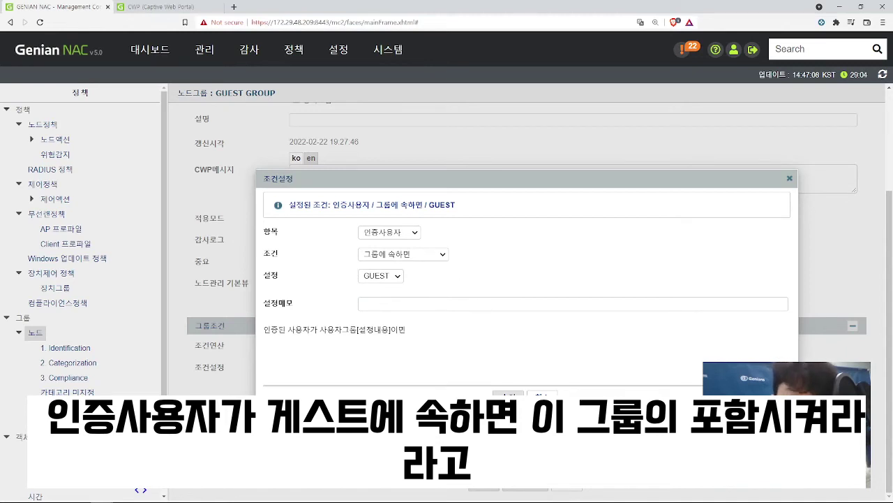
click(542, 398)
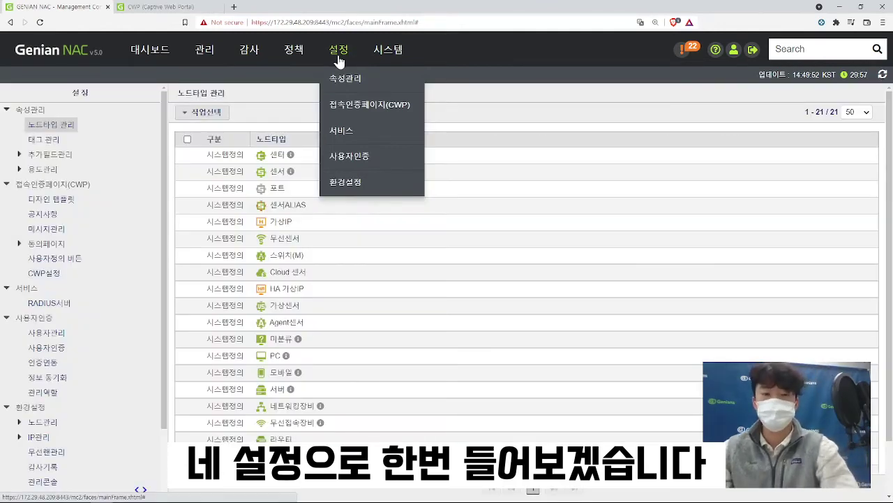
Open the GUEST purpose under 용도관리 > 사용자용도 and scroll to its 신청정보 and 계정정보
click(19, 169)
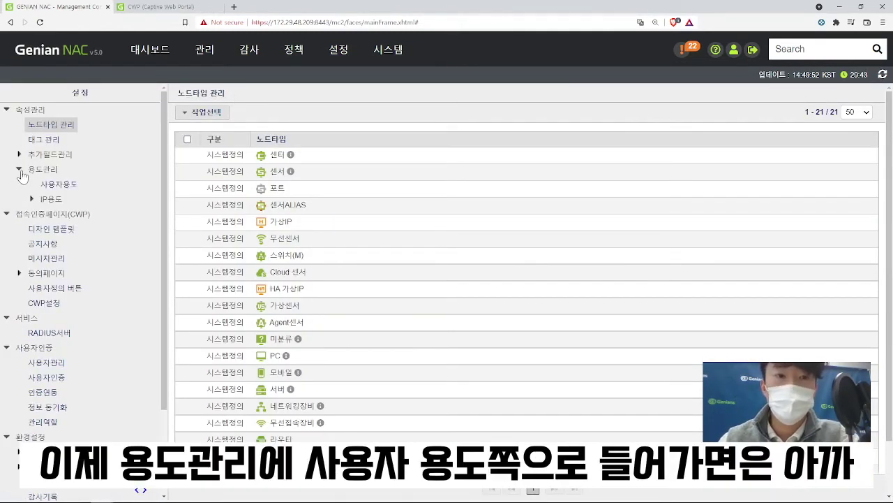
click(53, 185)
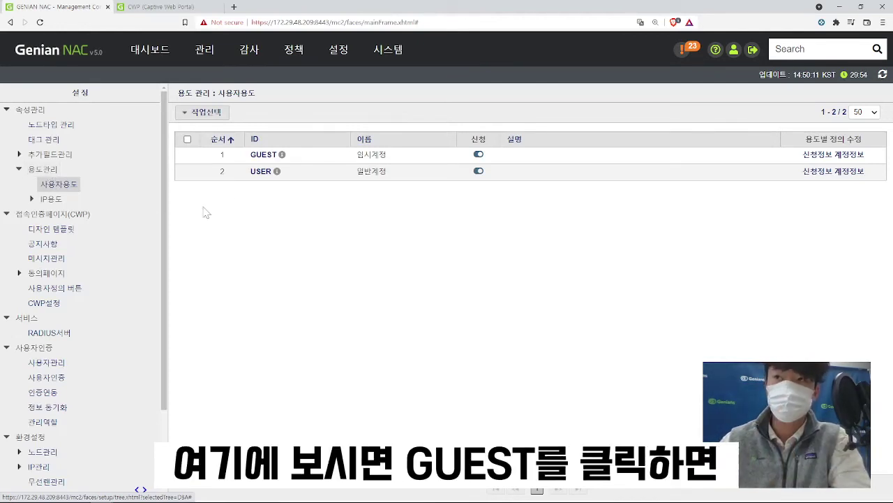
click(263, 155)
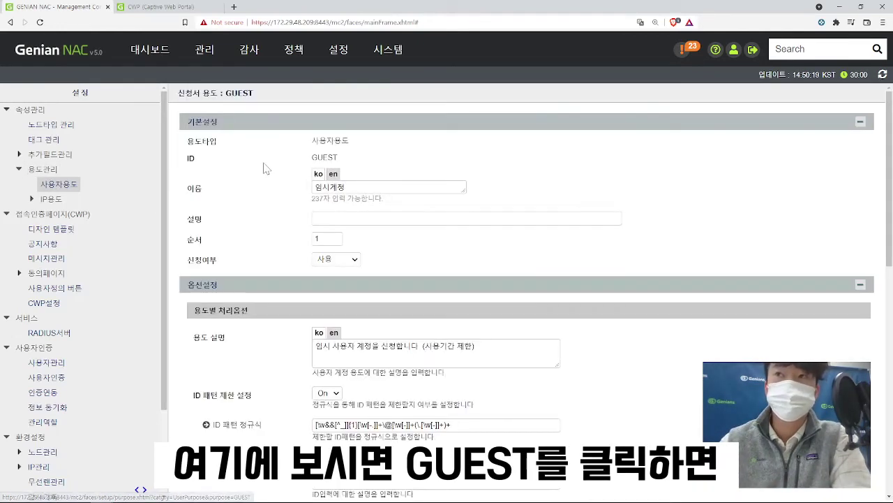
scroll(284, 231, down, 3)
scroll(285, 230, down, 2)
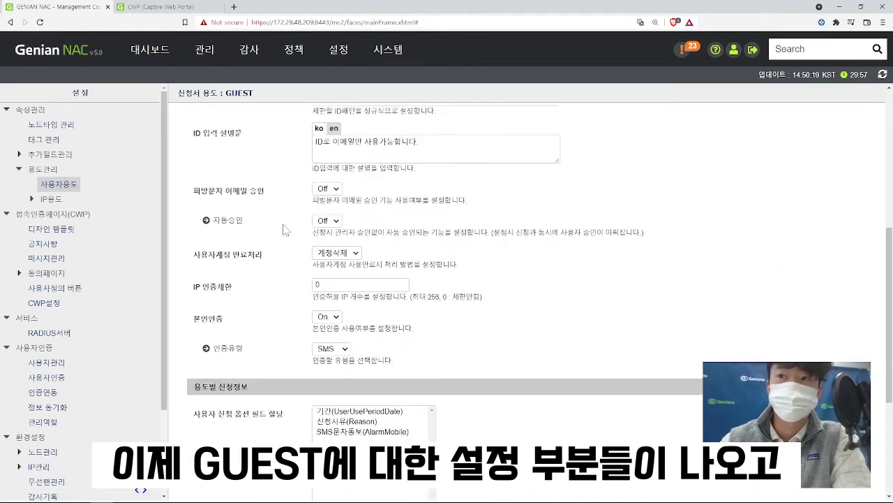
scroll(285, 230, up, 1)
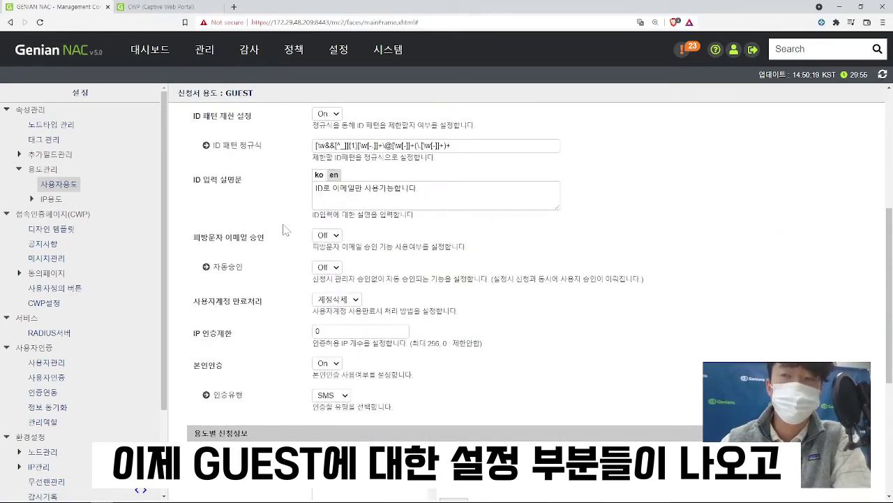
scroll(285, 230, up, 1)
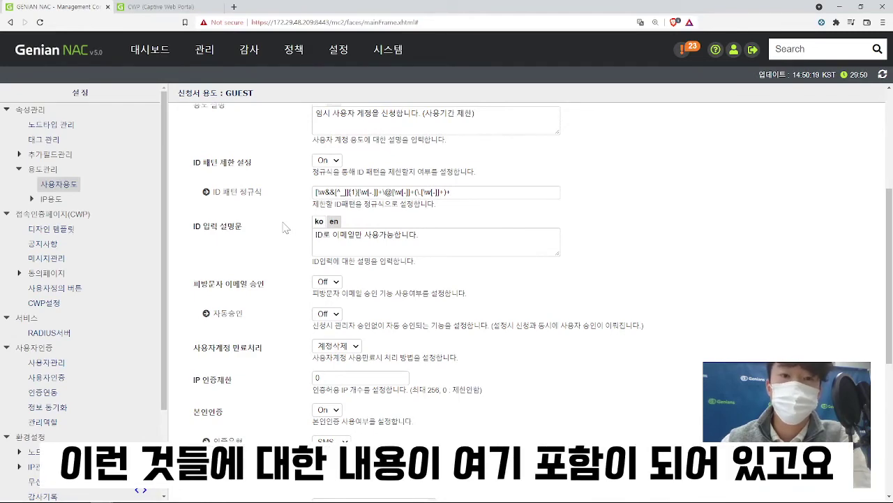
scroll(284, 227, down, 5)
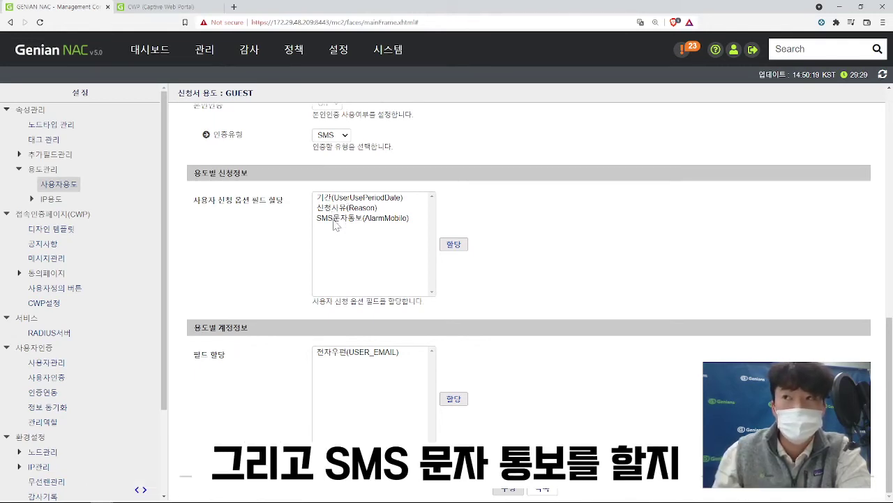
click(334, 219)
click(493, 227)
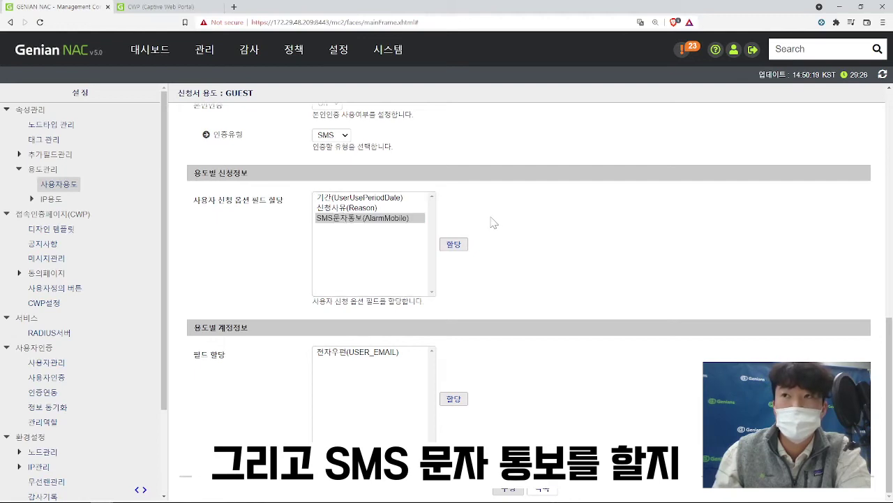
click(453, 246)
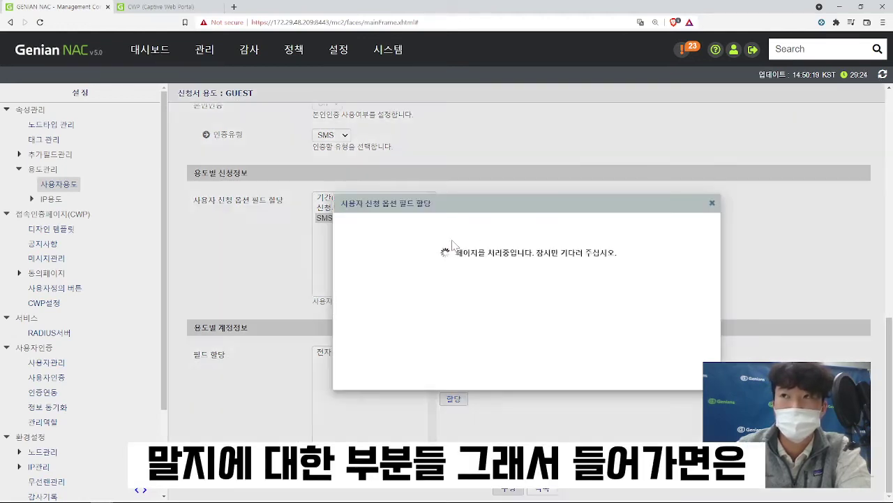
click(447, 235)
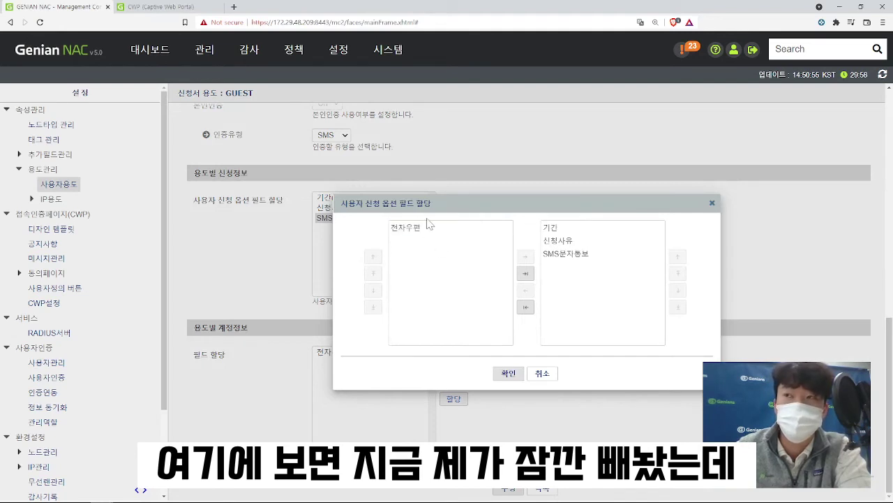
drag(438, 208, 531, 140)
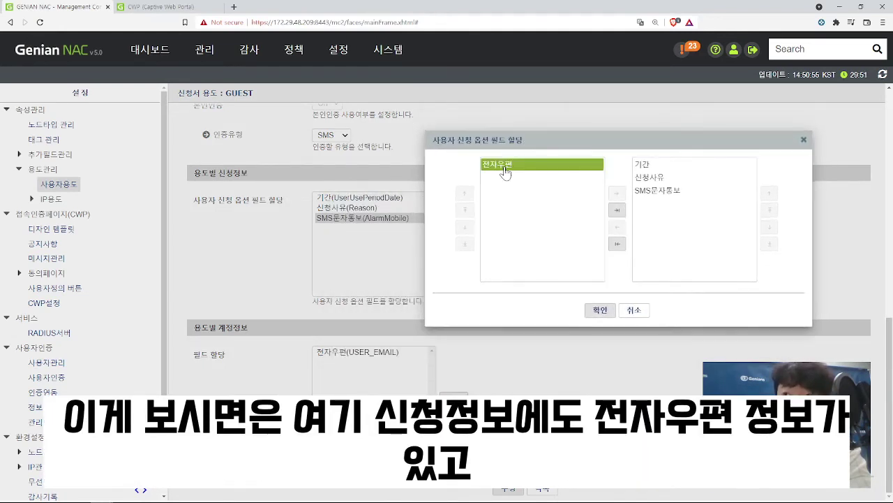
click(506, 166)
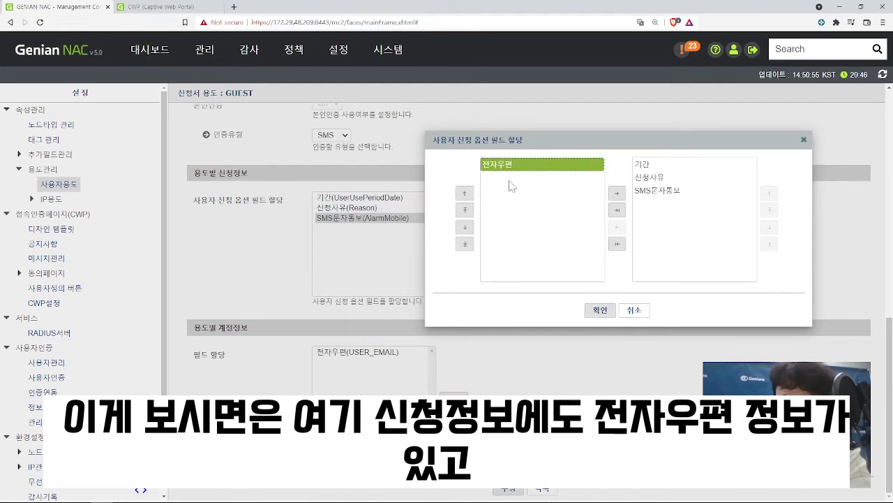
click(634, 310)
click(376, 353)
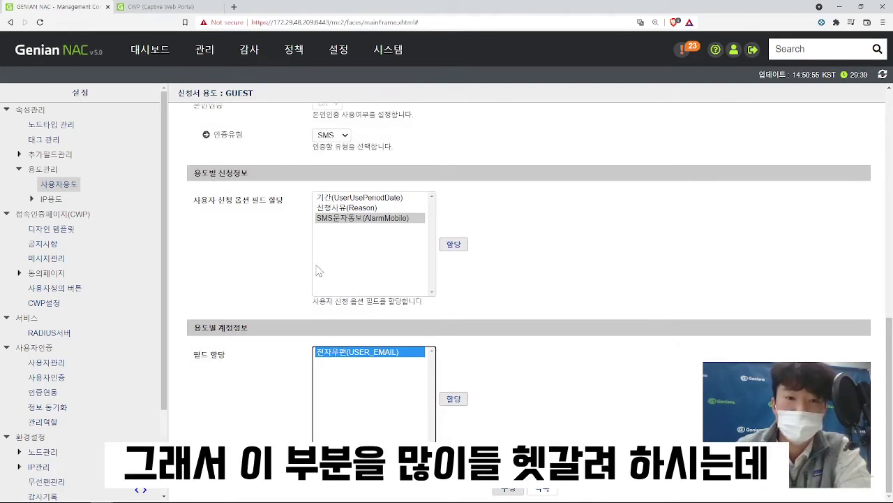
click(277, 269)
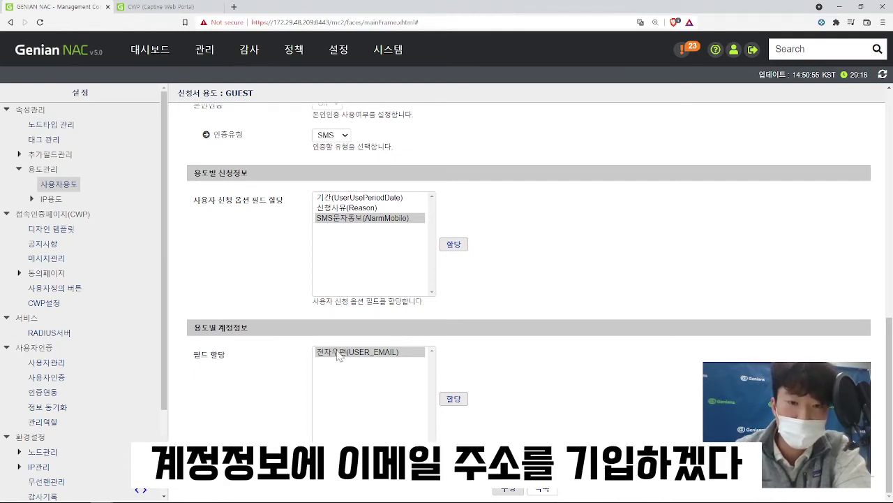
Assign 부서명 and 직급 as GUEST account info fields, save, and open its 신청정보 fields
click(452, 397)
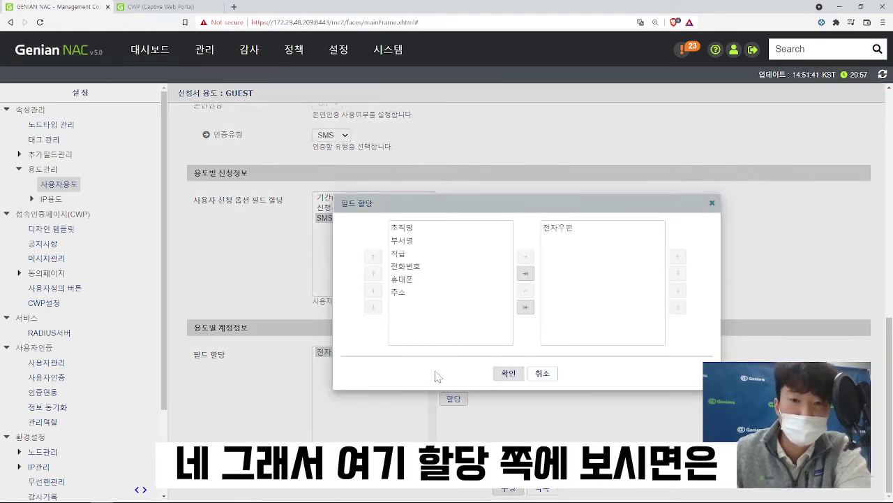
click(412, 230)
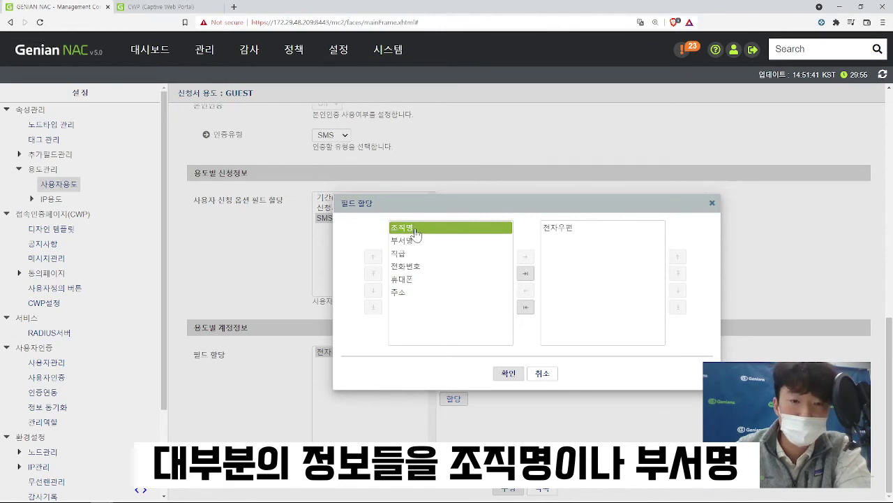
click(416, 240)
click(417, 255)
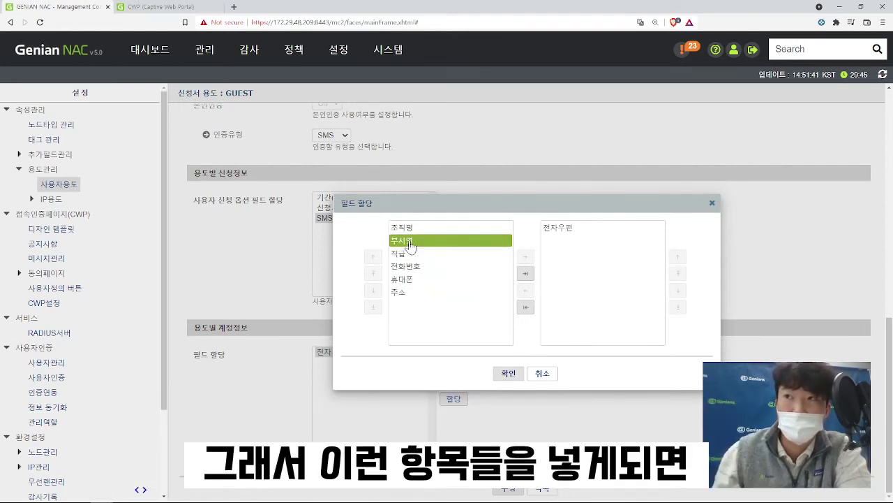
double_click(410, 241)
double_click(410, 241)
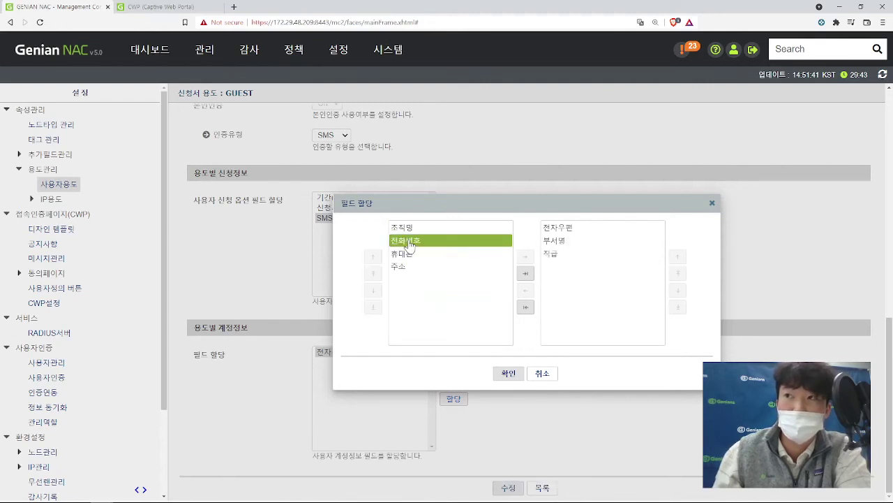
click(508, 372)
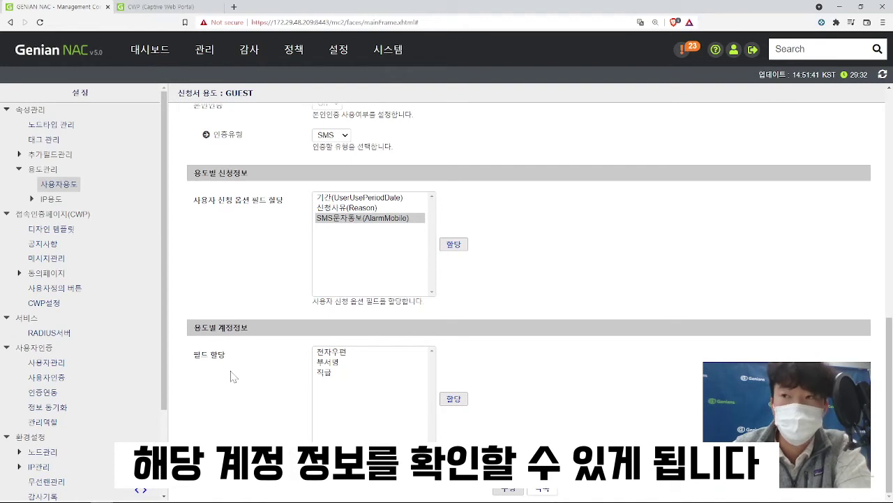
click(508, 489)
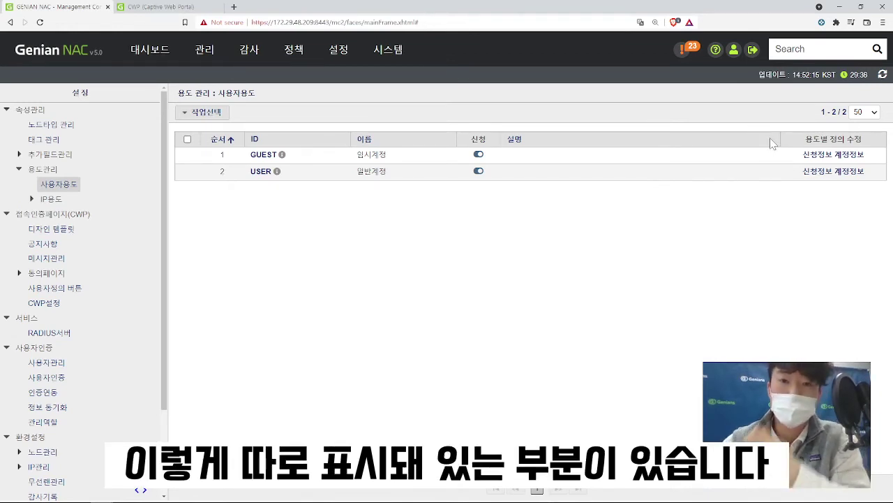
click(822, 155)
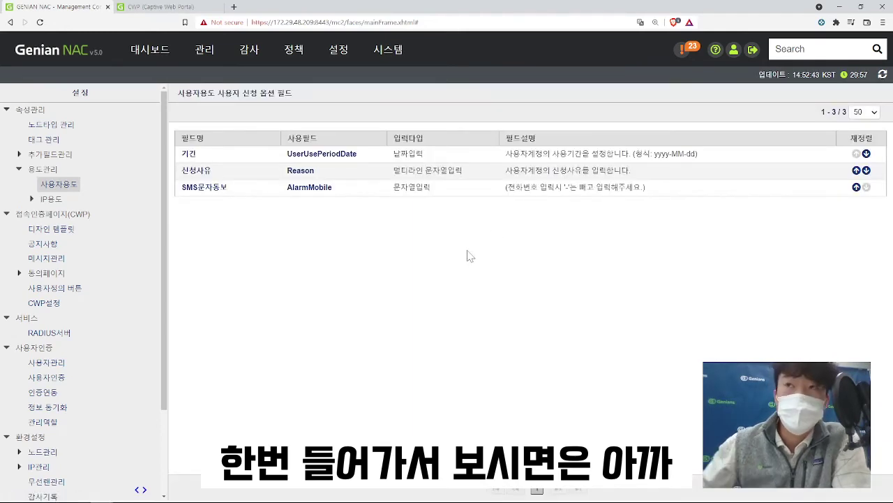
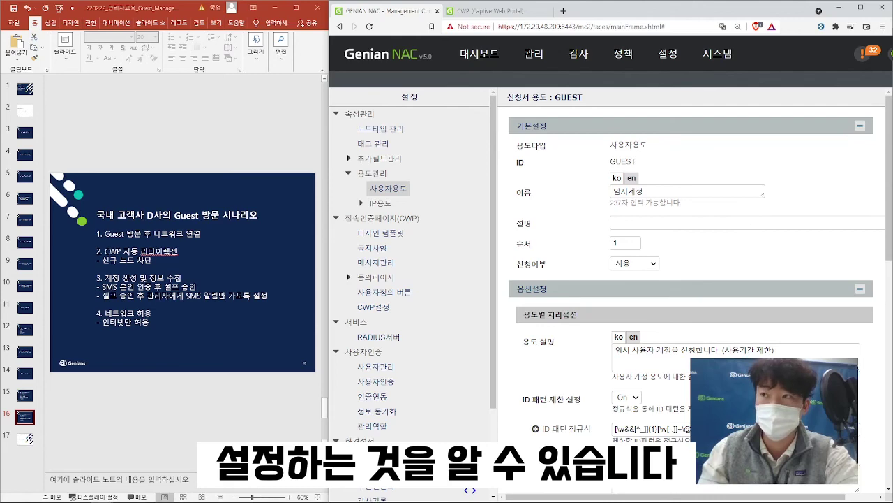
Scroll the GUEST purpose settings down to the ID pattern and 자동승인 options
scroll(691, 293, down, 3)
scroll(633, 278, down, 1)
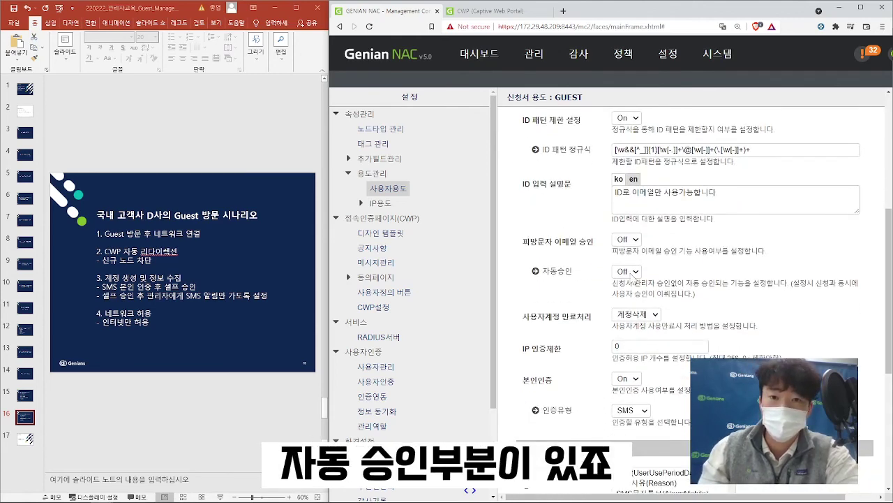
Set the GUEST purpose's 자동승인 to On
click(632, 274)
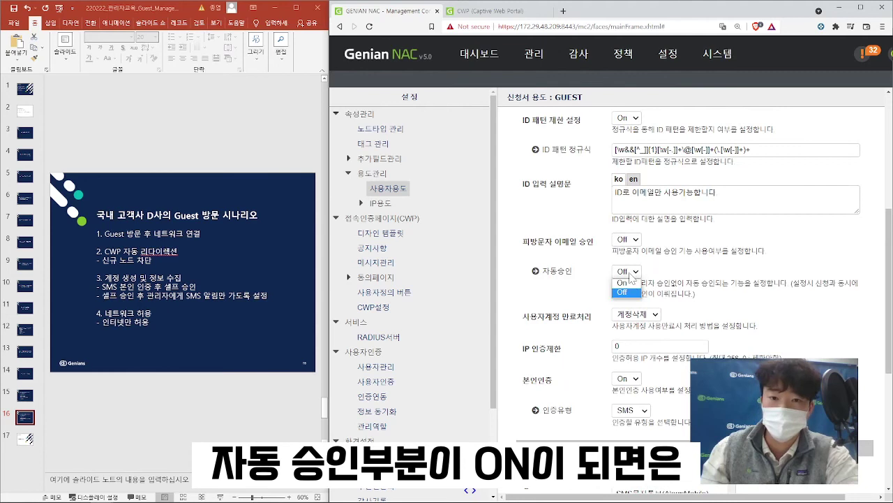
click(623, 282)
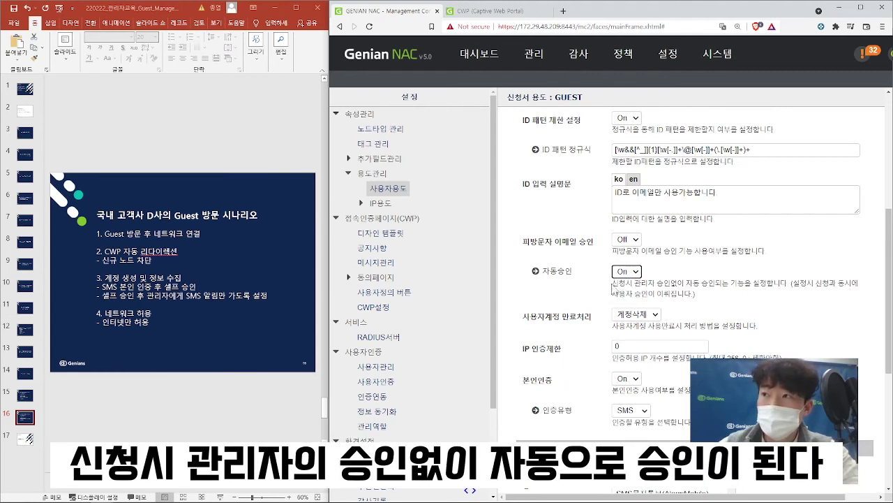
drag(613, 284, 719, 301)
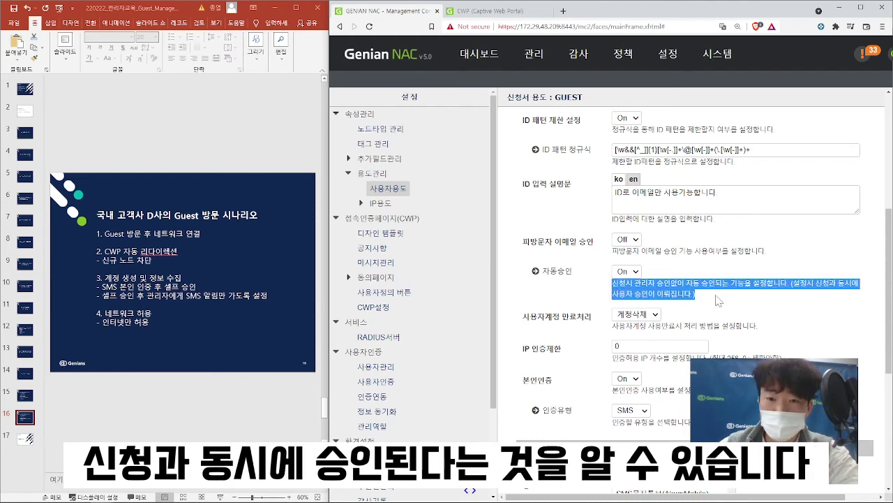
click(716, 298)
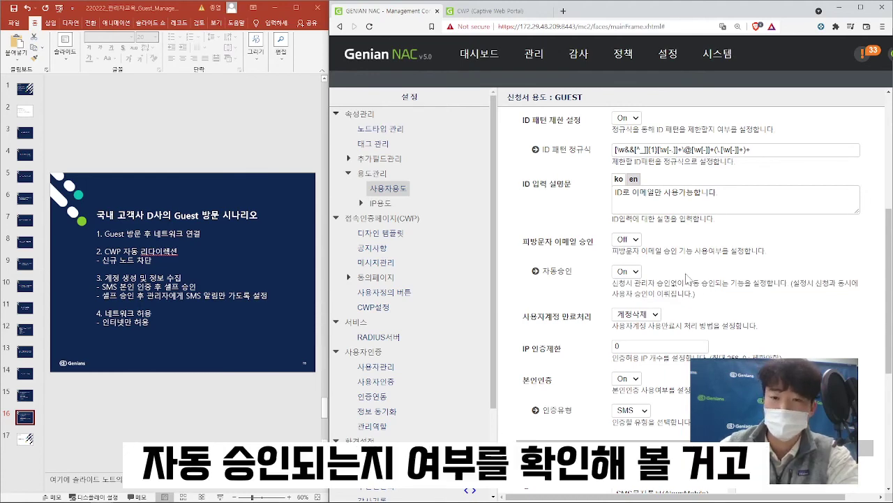
Keep 본인인증 On with SMS as the 인증유형
scroll(688, 278, down, 2)
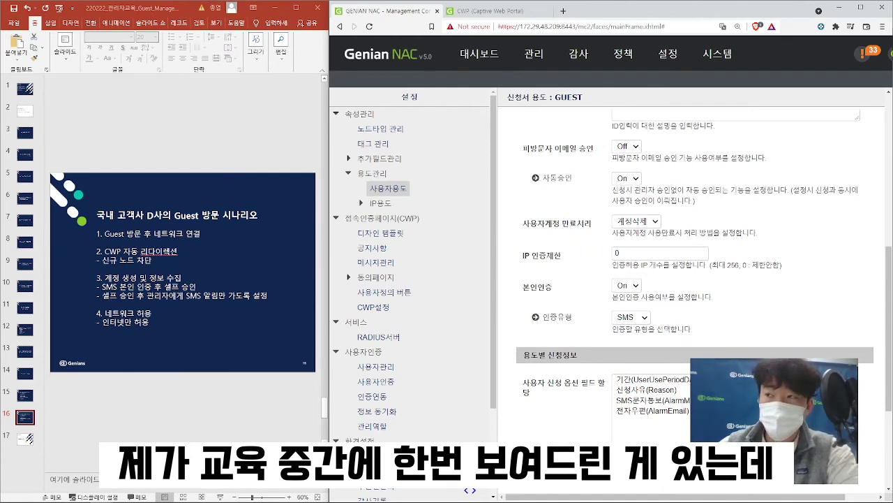
click(627, 284)
click(628, 305)
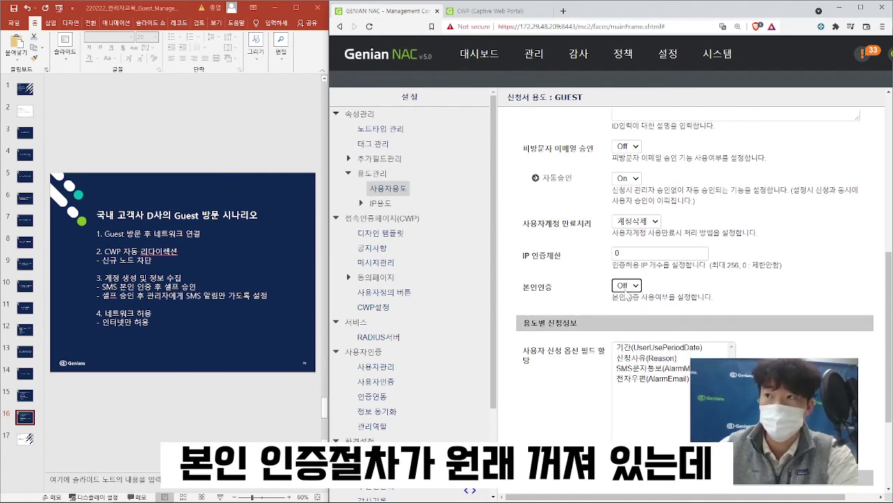
click(626, 285)
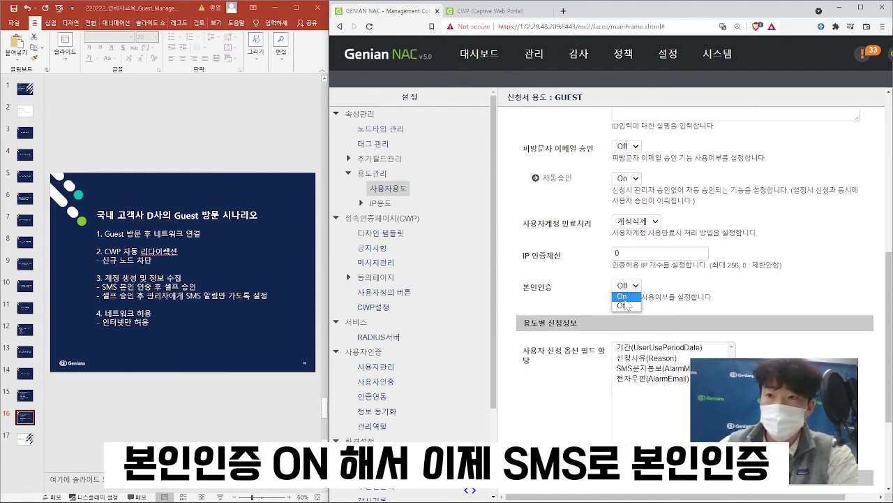
click(627, 296)
click(626, 317)
click(624, 329)
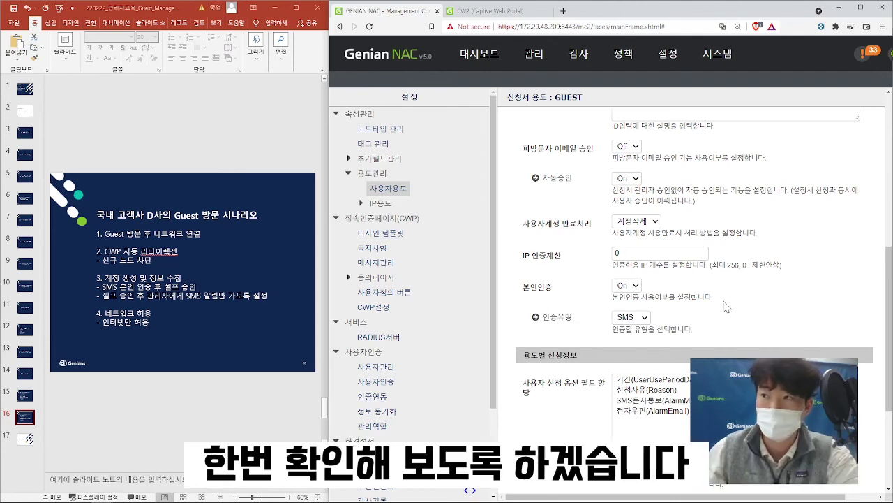
scroll(726, 300, down, 3)
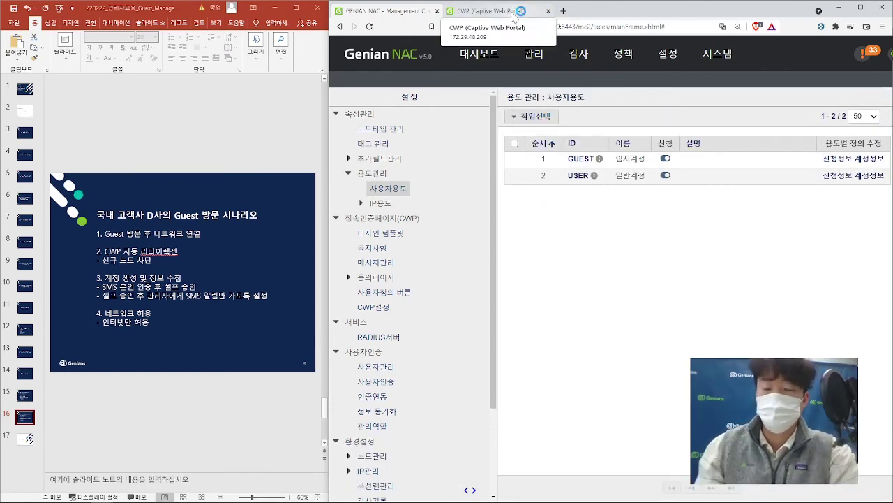
In the Captive Web Portal tab, open the Request User Account form and select Verify Identify
click(489, 10)
click(681, 480)
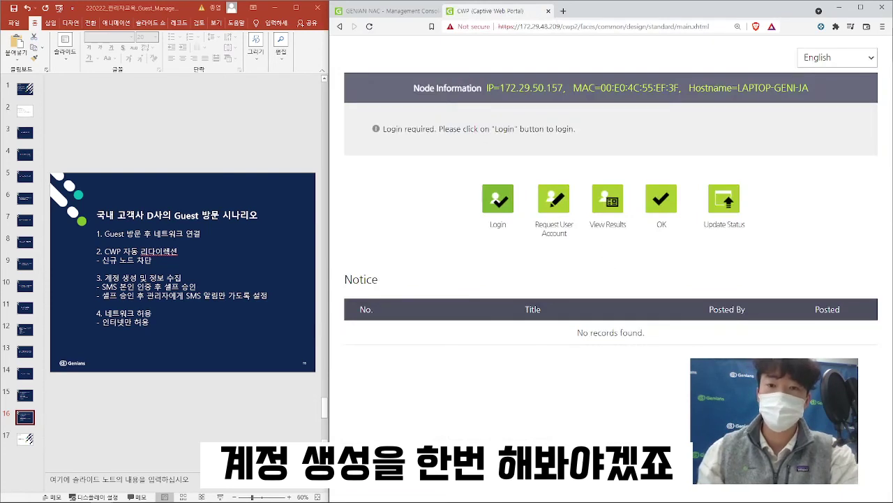
click(555, 201)
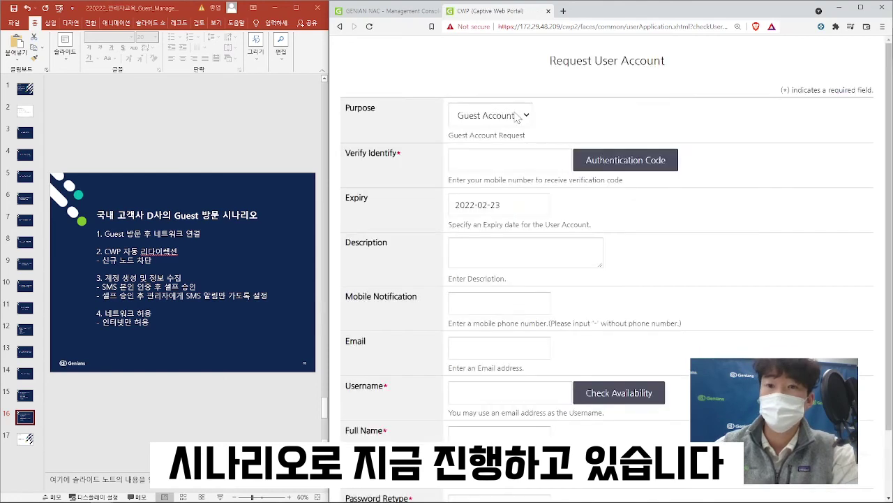
click(460, 160)
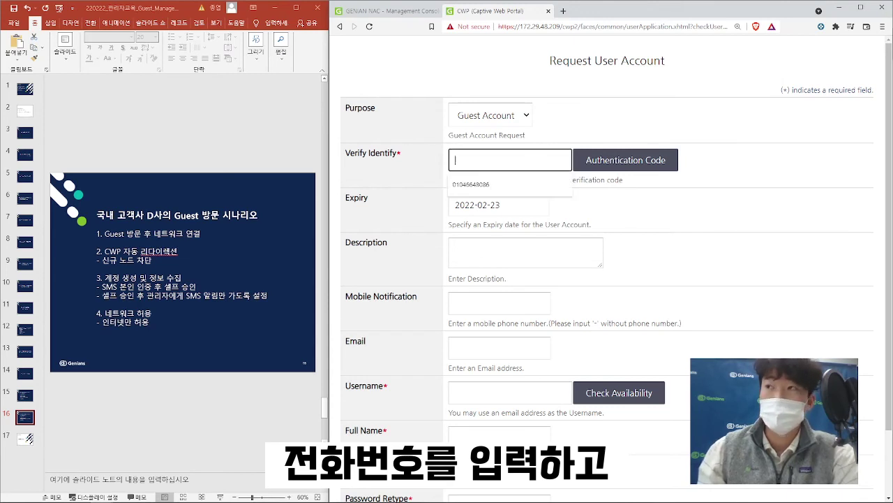
Verify the guest's saved mobile number with the received SMS verification code
click(471, 184)
click(625, 167)
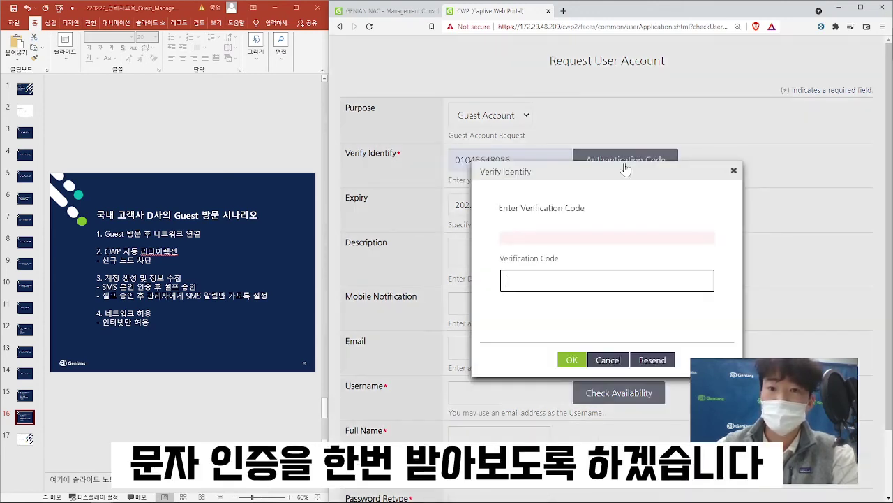
drag(612, 171, 598, 152)
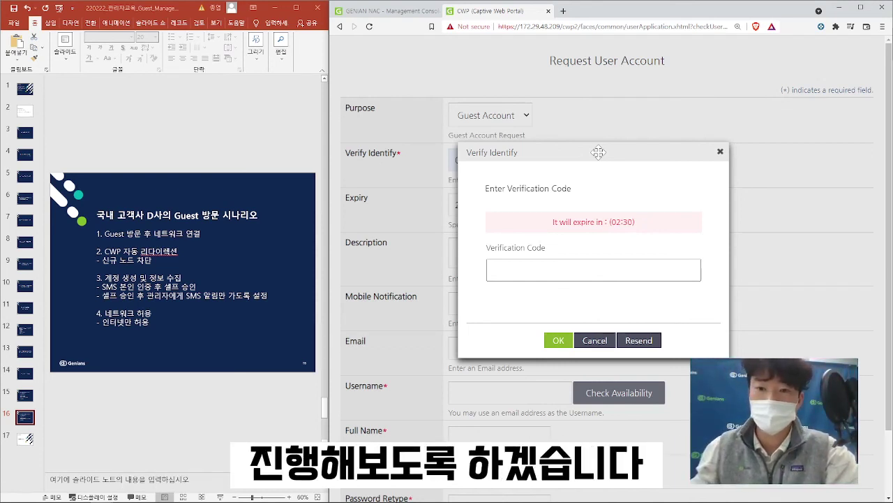
click(593, 270)
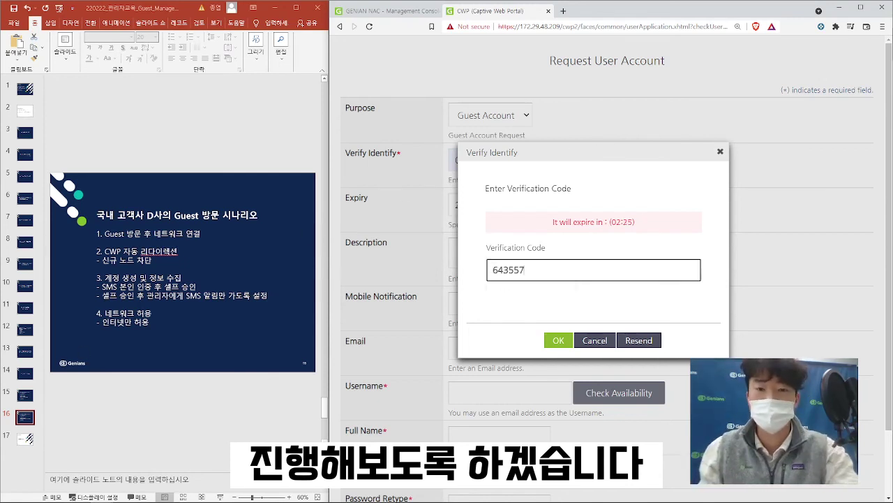
click(558, 340)
click(499, 204)
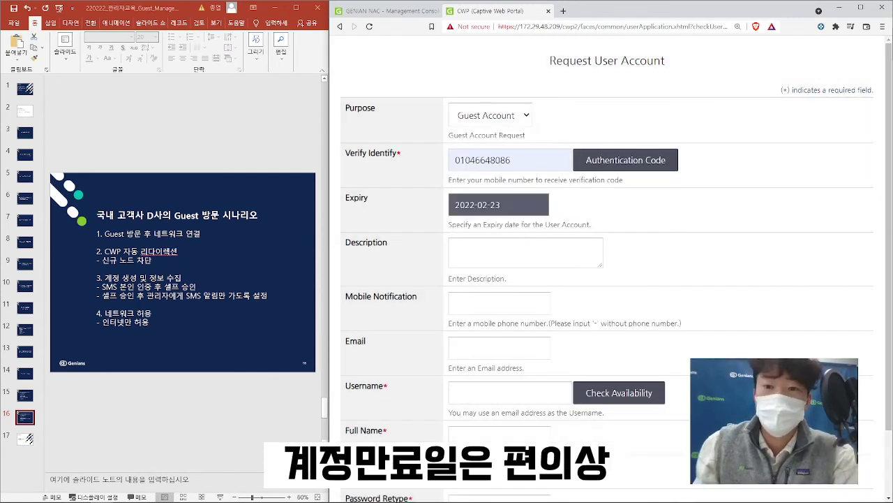
Set expiry 2022-02-28, description '국ㄴ내 고객 d사 시나리오 테스트', fill Mobile Notification, leave Email blank
click(482, 318)
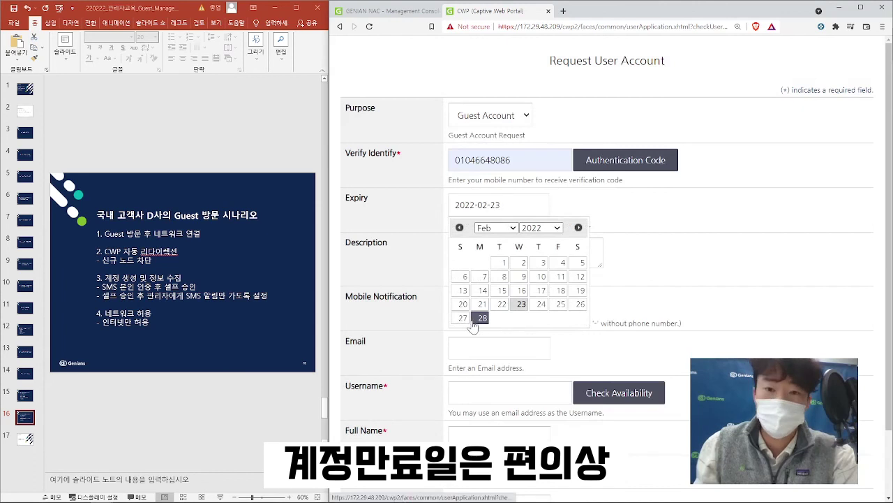
key(Tab)
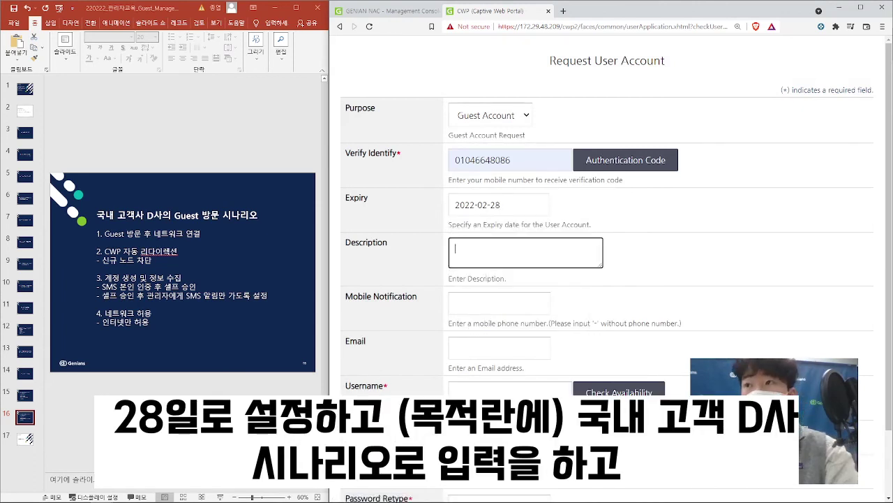
text(국ㄴ내 고객 d사 시나리)
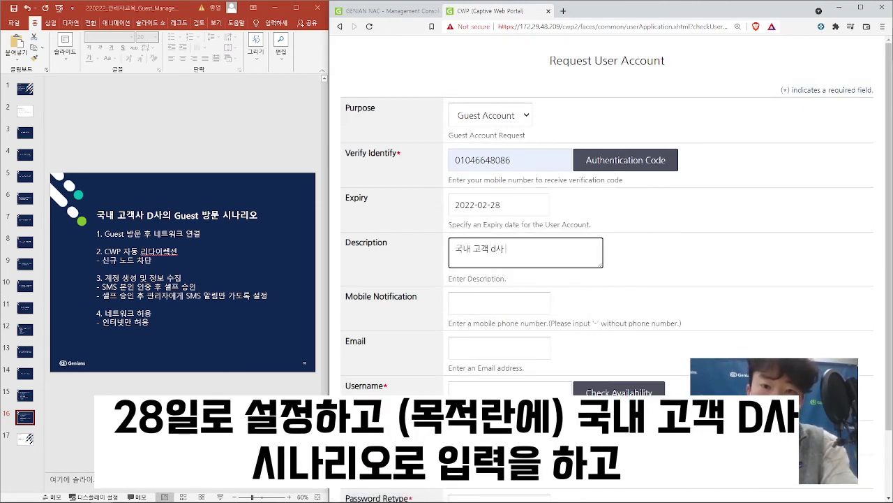
text(오 테스트)
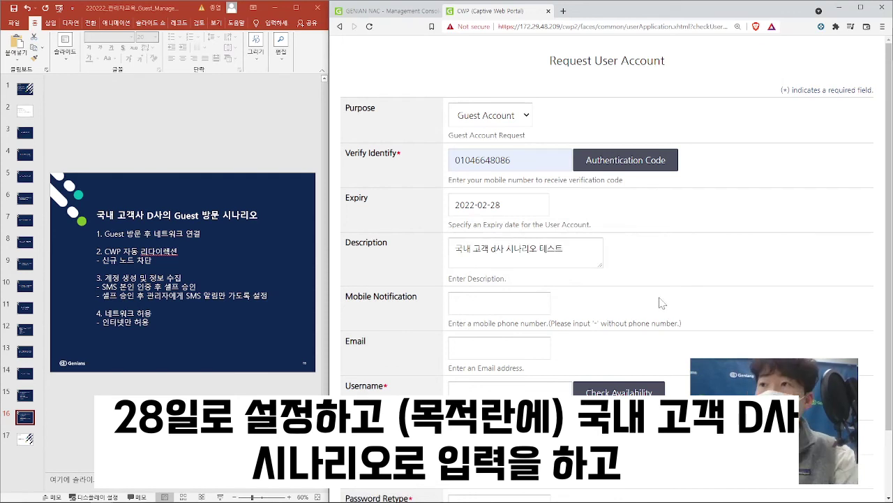
key(Tab)
scroll(649, 310, down, 1)
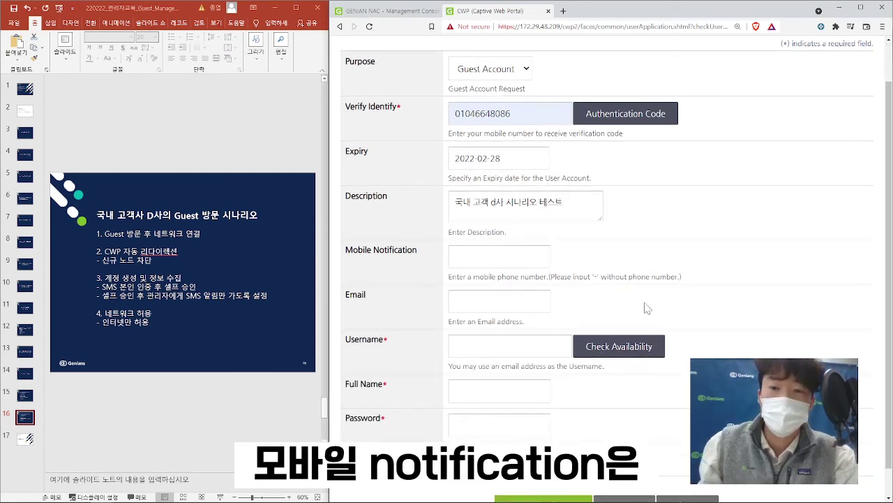
click(498, 257)
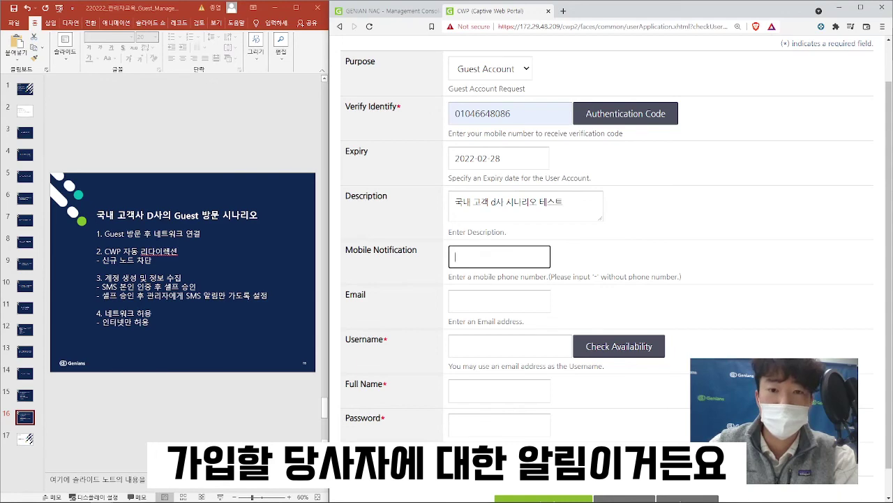
click(499, 301)
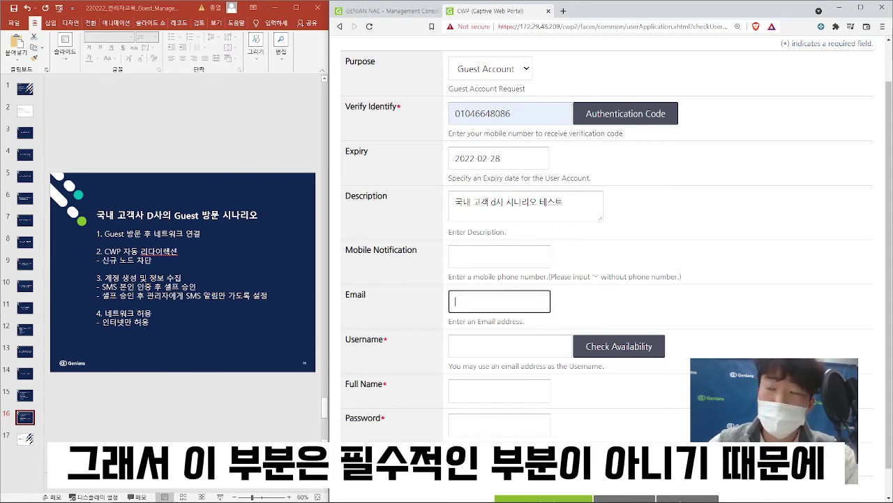
click(428, 299)
scroll(428, 299, down, 1)
scroll(428, 299, down, 1)
Use the saved e-mail plus '2' as an available username, autofill the full name, and submit
click(508, 315)
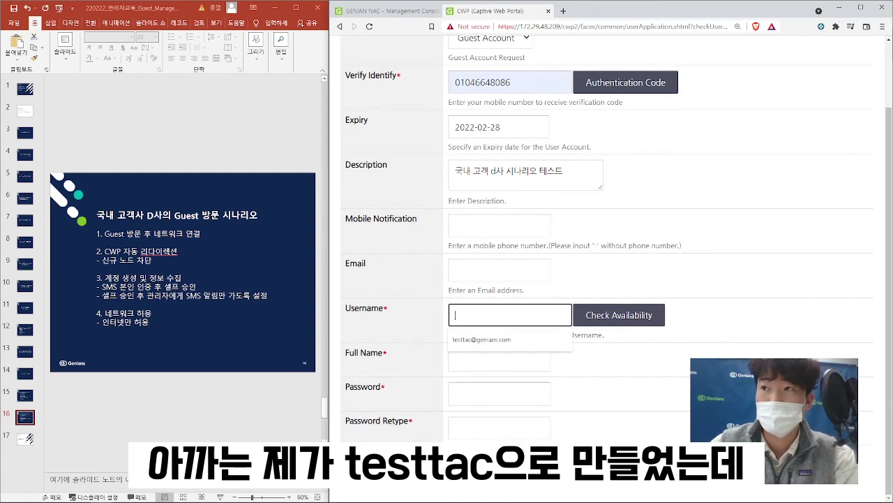
click(504, 341)
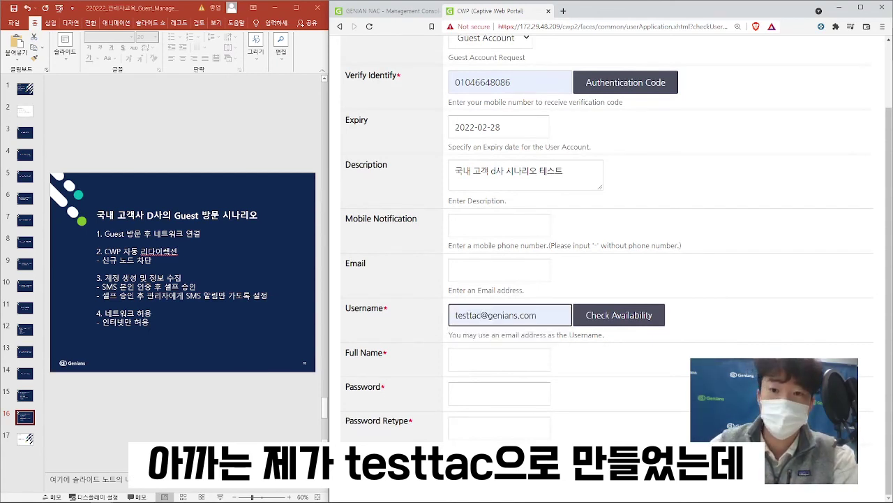
text(2)
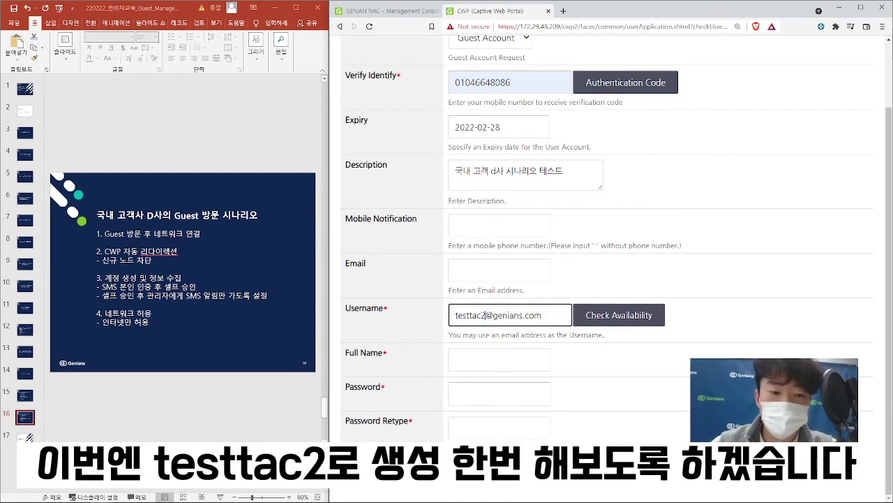
click(616, 318)
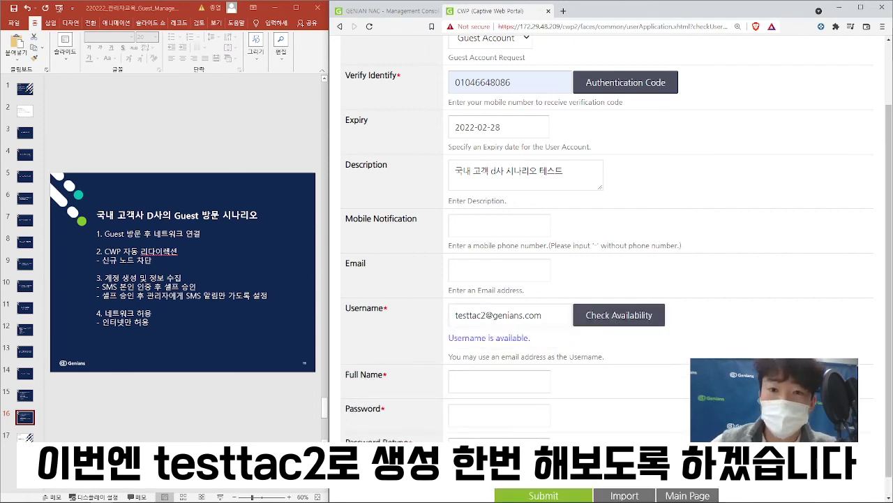
click(499, 382)
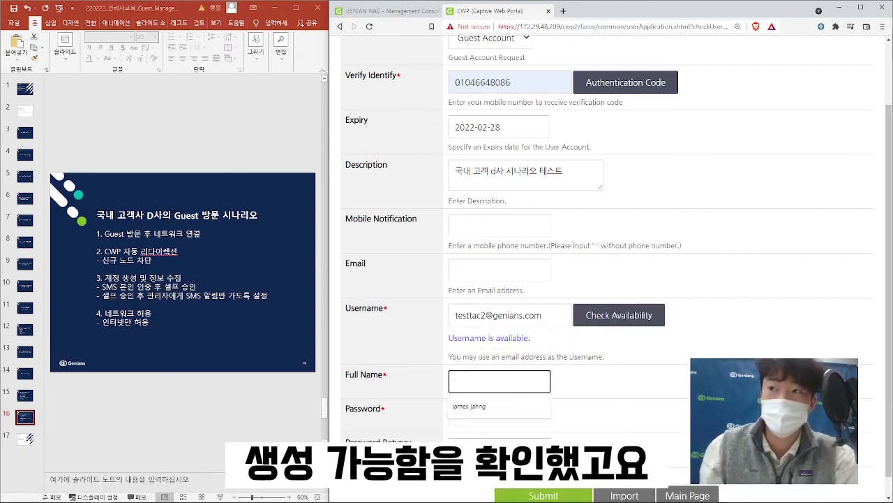
key(Down)
key(Return)
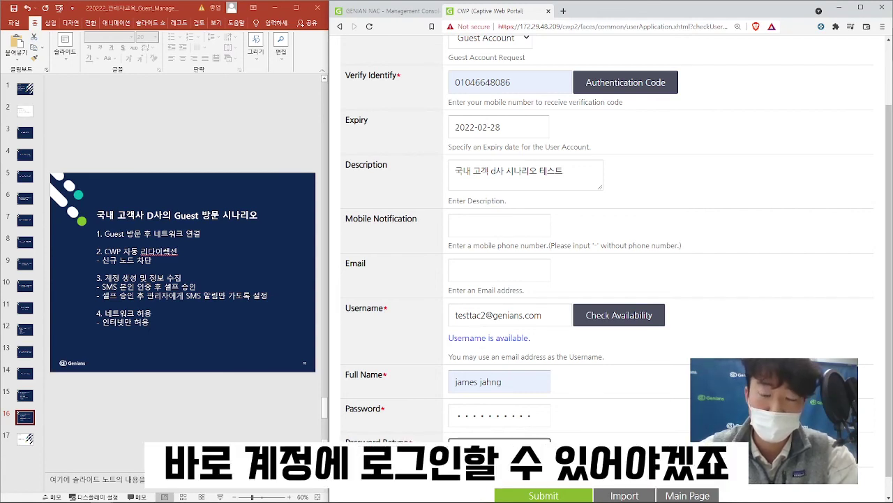
click(533, 495)
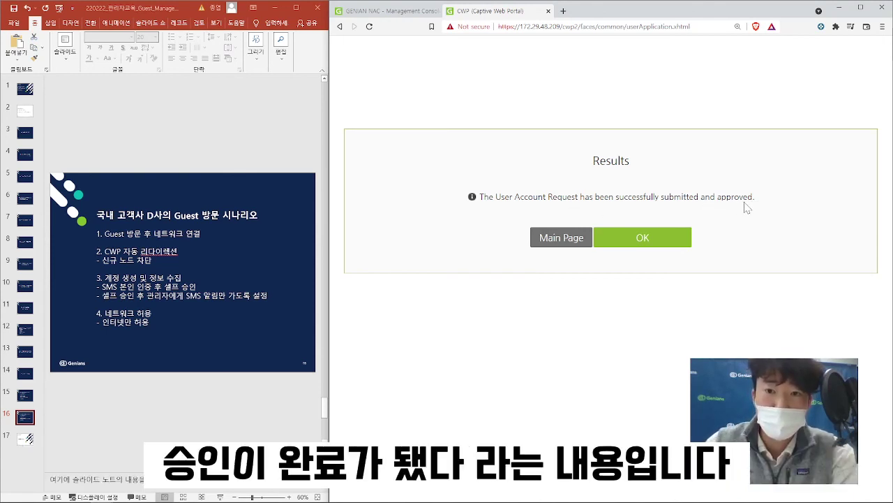
Review the auto-approval result message and return to the portal main page
drag(759, 202, 712, 171)
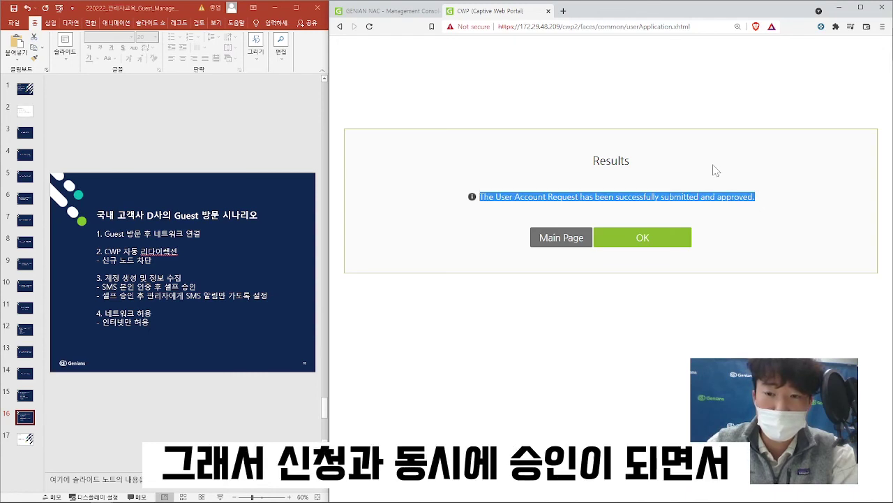
click(715, 171)
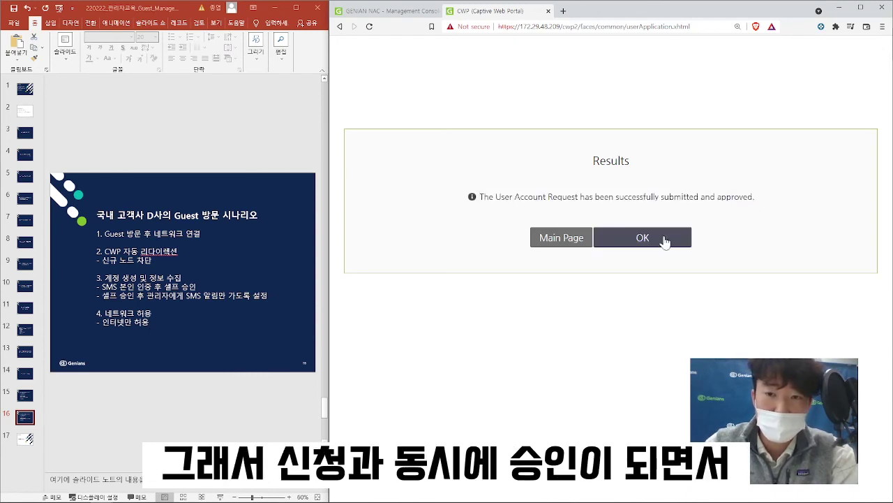
click(579, 240)
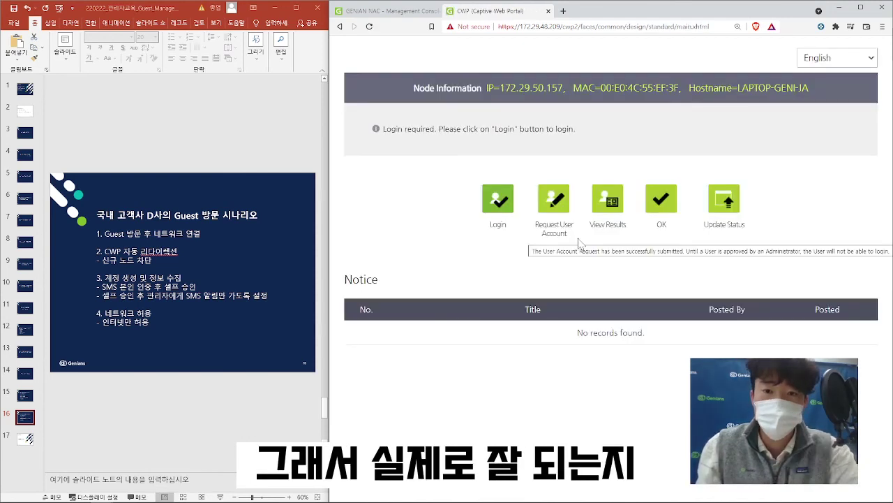
Log in with the new guest account, then switch to the NAC Management Console tab
click(510, 206)
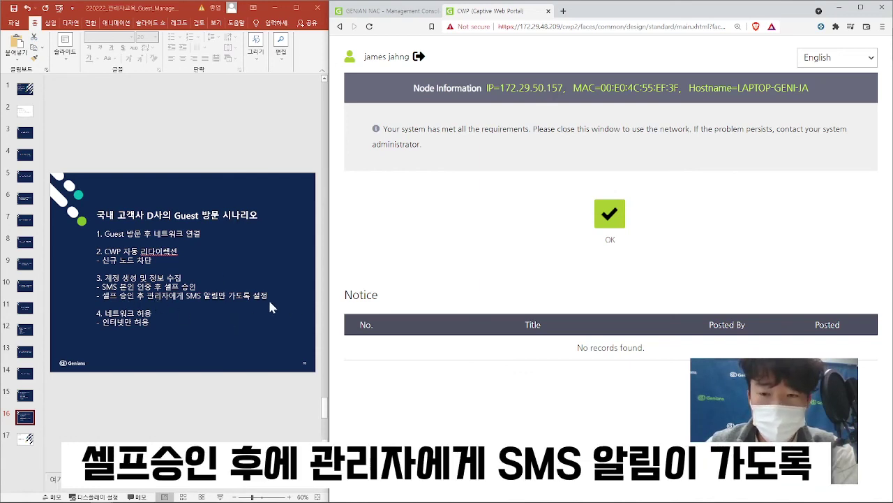
click(388, 11)
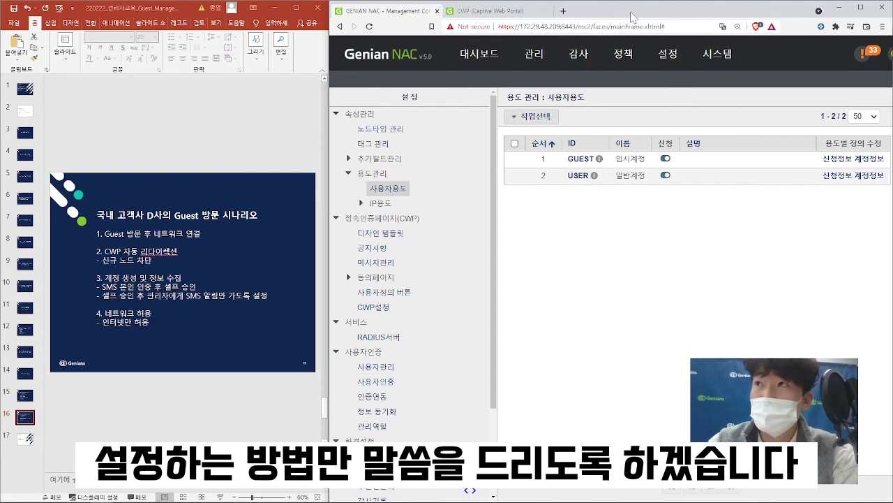
Maximize the console, open the admin user under 관리 > 사용자, and scroll to 알람정보 설정
double_click(631, 17)
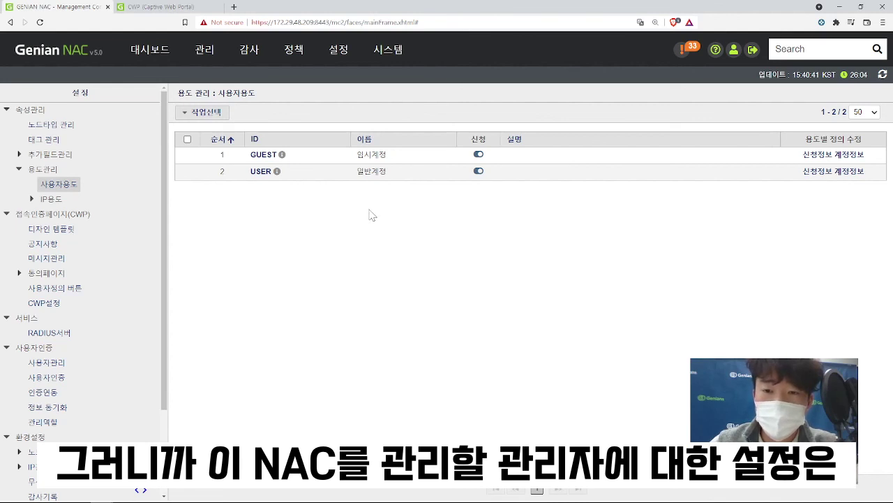
mouse_move(221, 53)
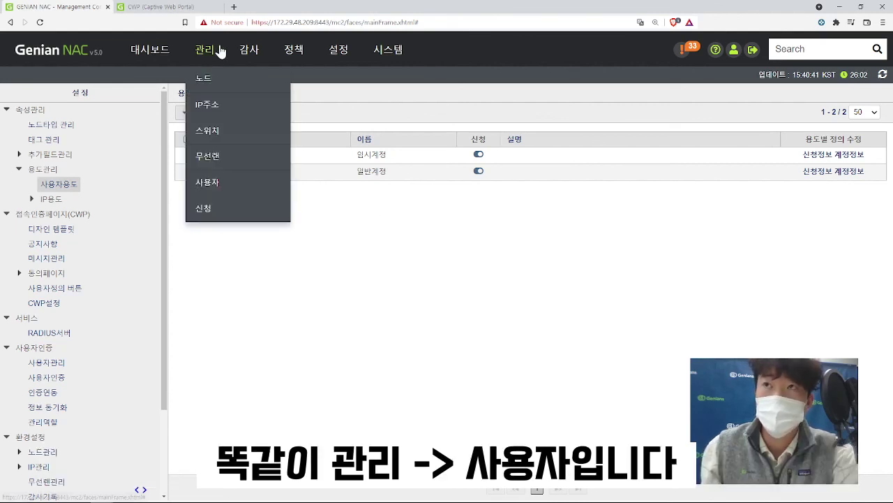
click(207, 182)
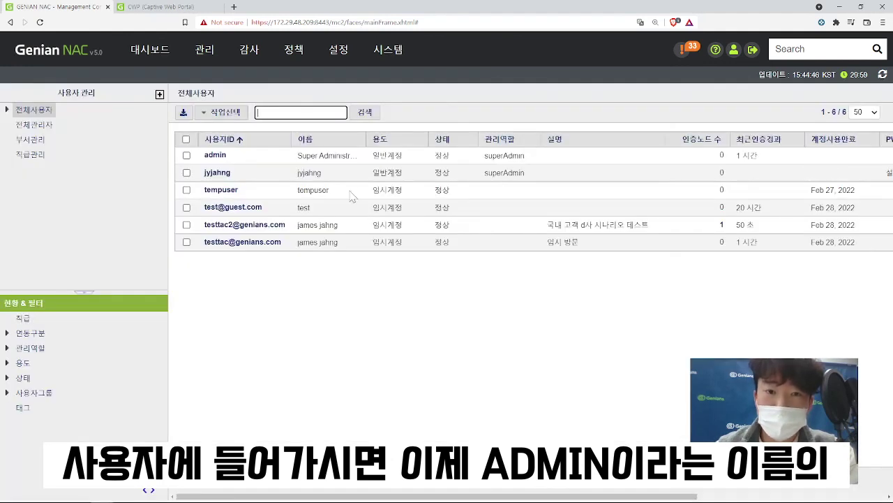
click(215, 155)
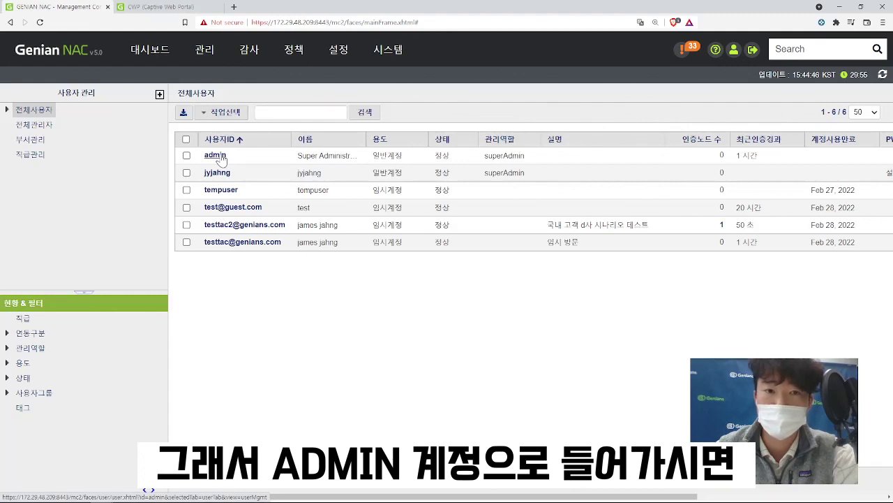
scroll(285, 205, down, 10)
scroll(285, 213, down, 4)
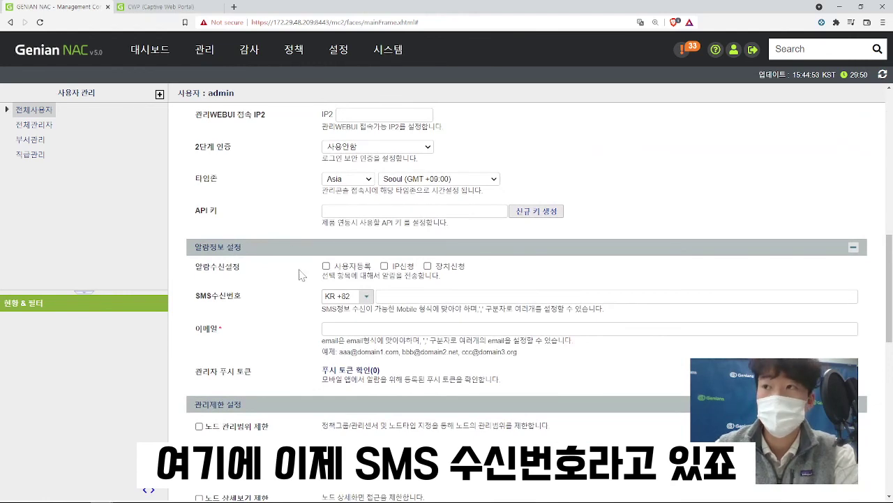
Enter the admin's SMS receiving number, tick 사용자등록 alerts, and save the account
click(616, 296)
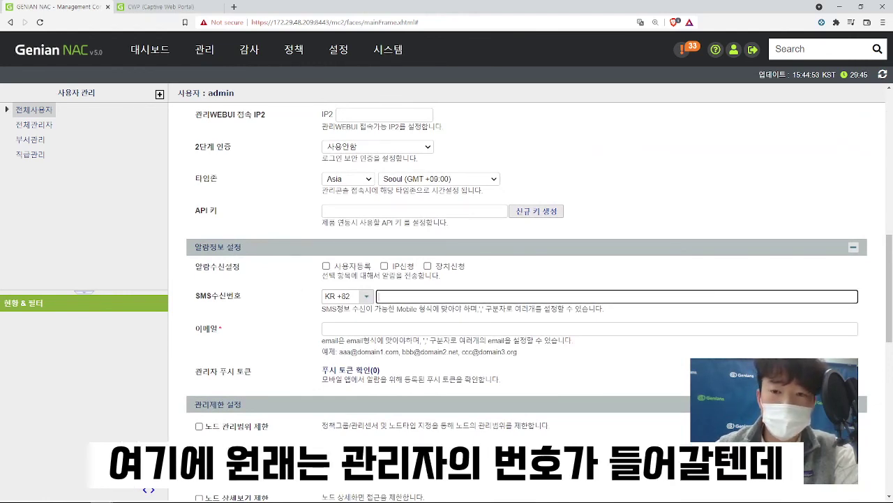
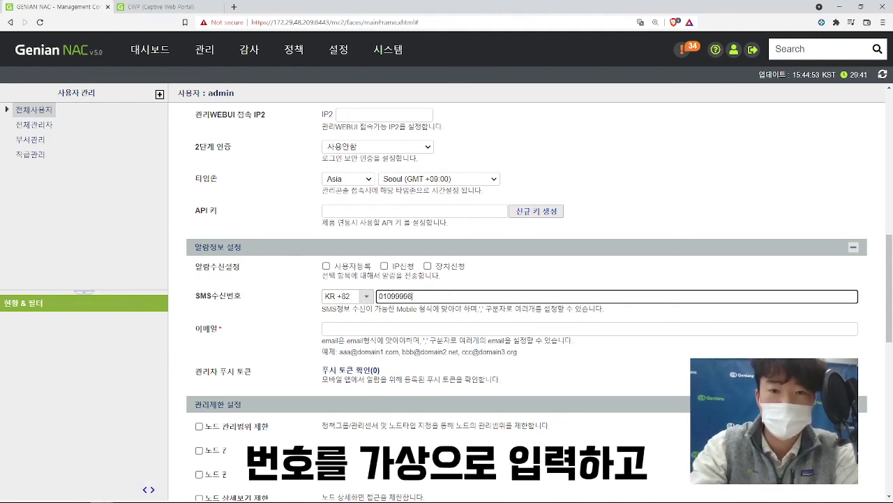
click(302, 304)
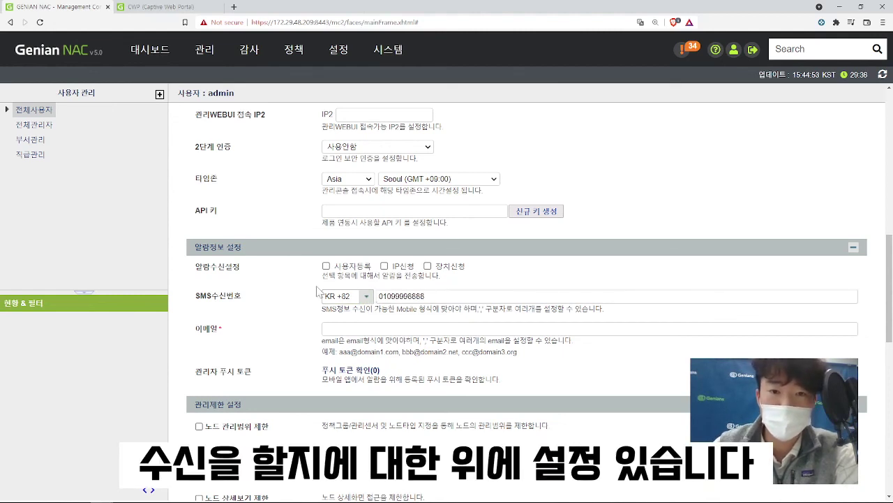
click(326, 265)
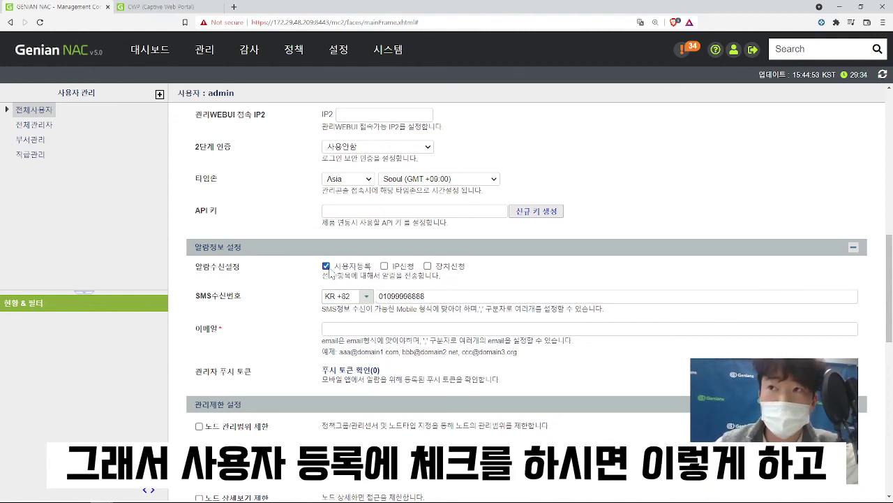
scroll(415, 382, down, 10)
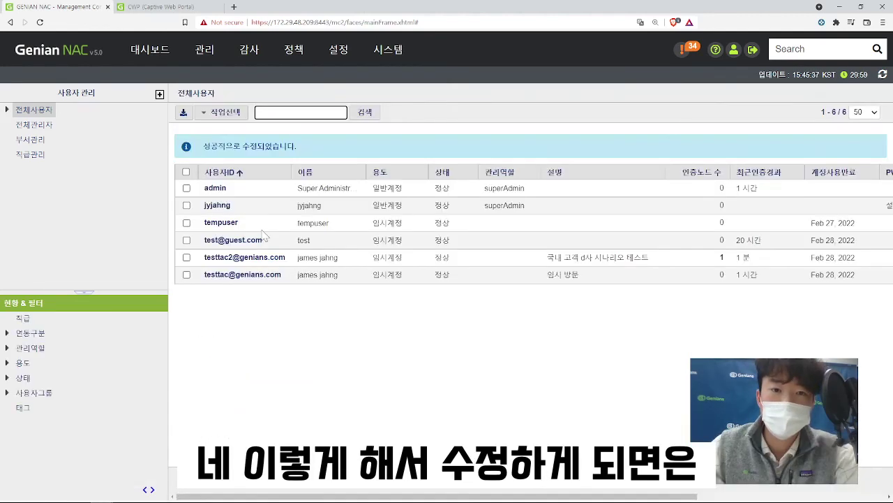
click(220, 192)
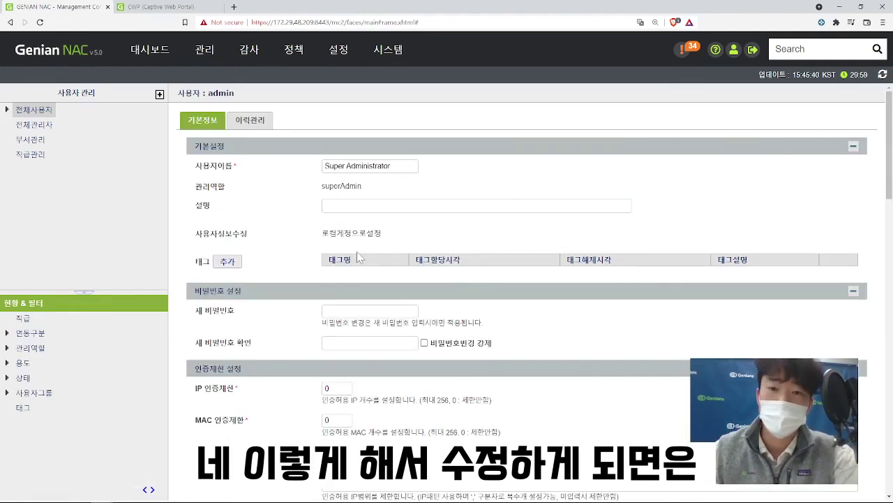
Check the admin's saved SMS alert settings, then bring PowerPoint slide 16 back up
scroll(372, 263, down, 6)
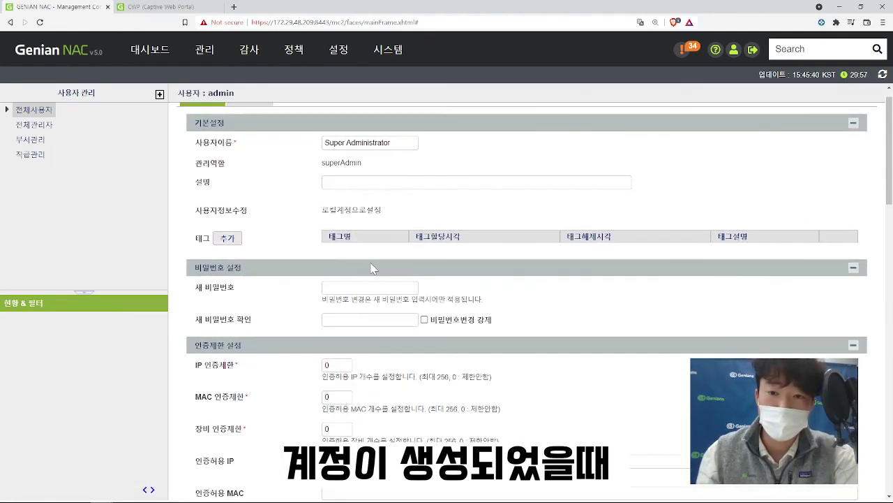
scroll(527, 279, down, 2)
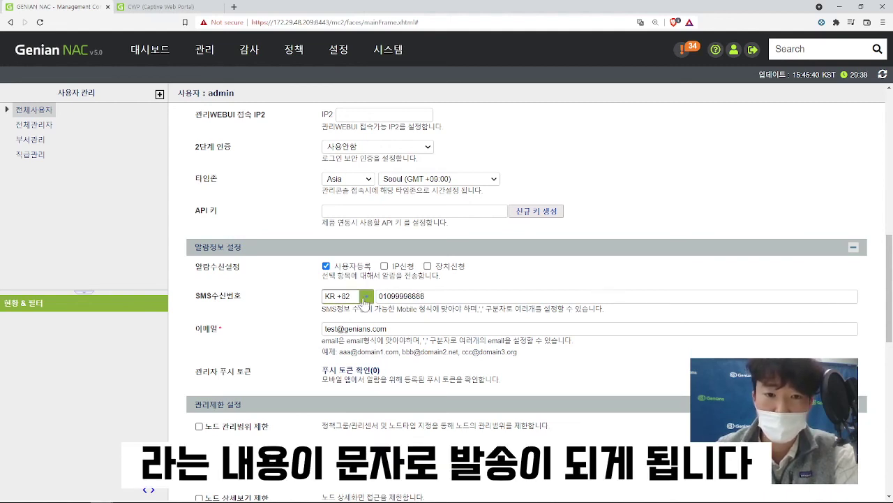
click(215, 493)
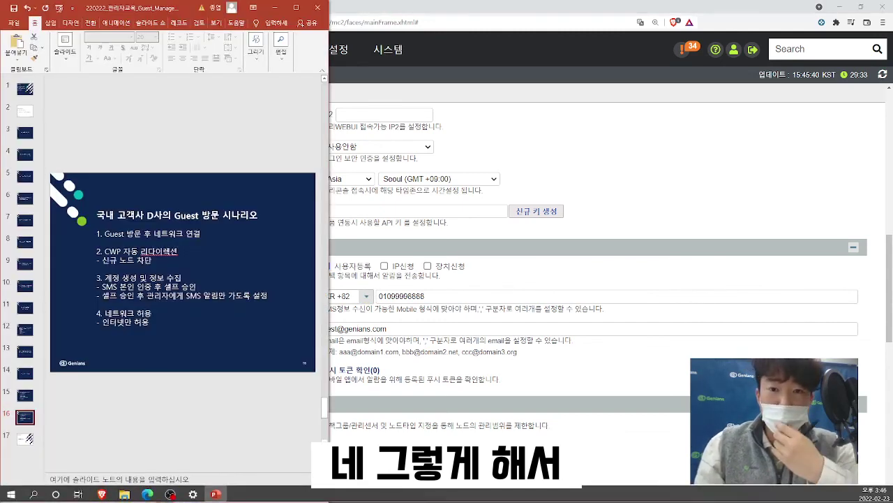